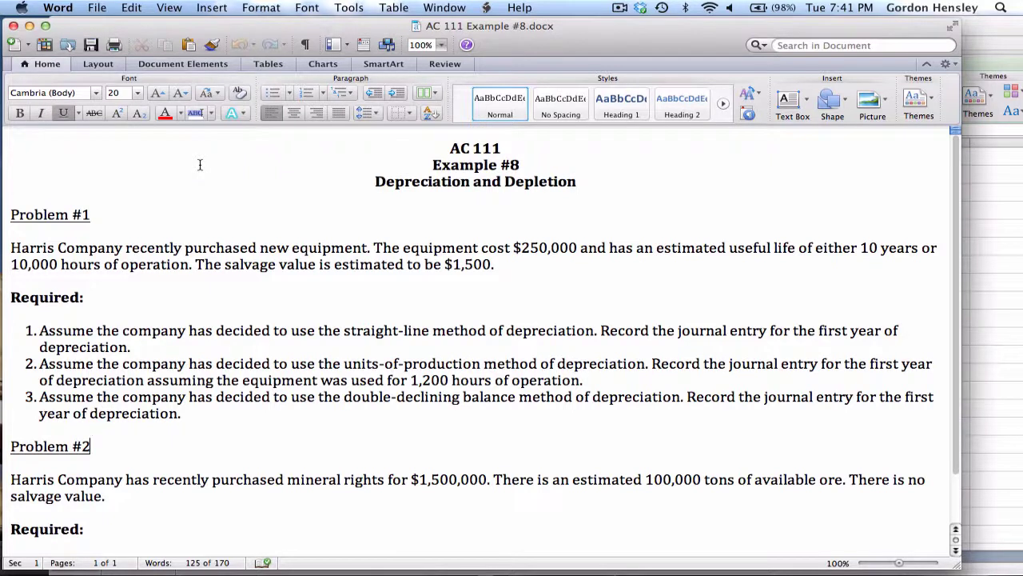
# Review the equipment facts and the three depreciation requirements of Problem #1 in the assignment document.
pyautogui.click(91, 217)
pyautogui.click(21, 331)
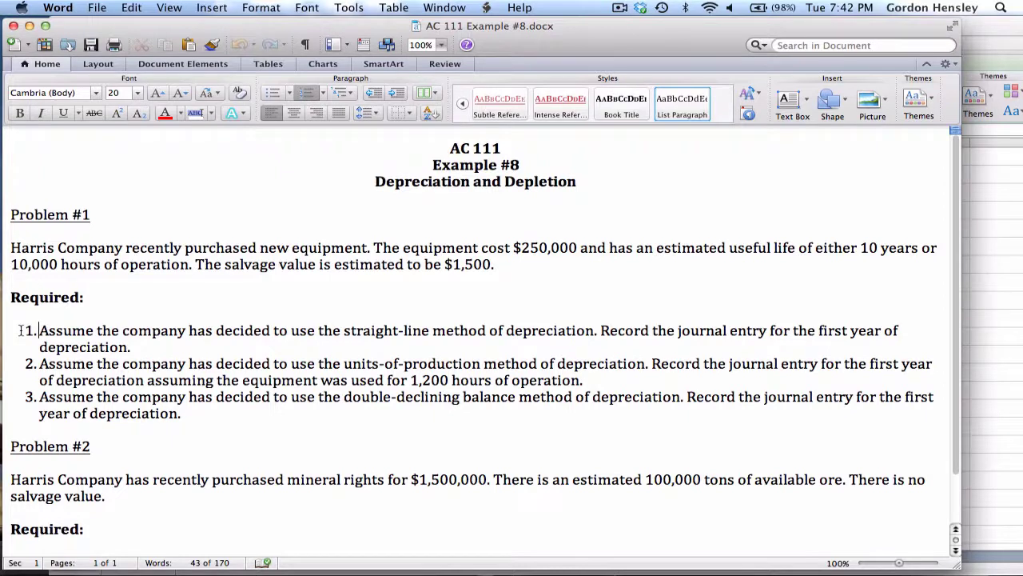
pyautogui.press('Down')
pyautogui.press('Down')
# Switch to the Excel solution workbook and enter "Depreciation Expense" as the account title in cell A2.
pyautogui.click(982, 35)
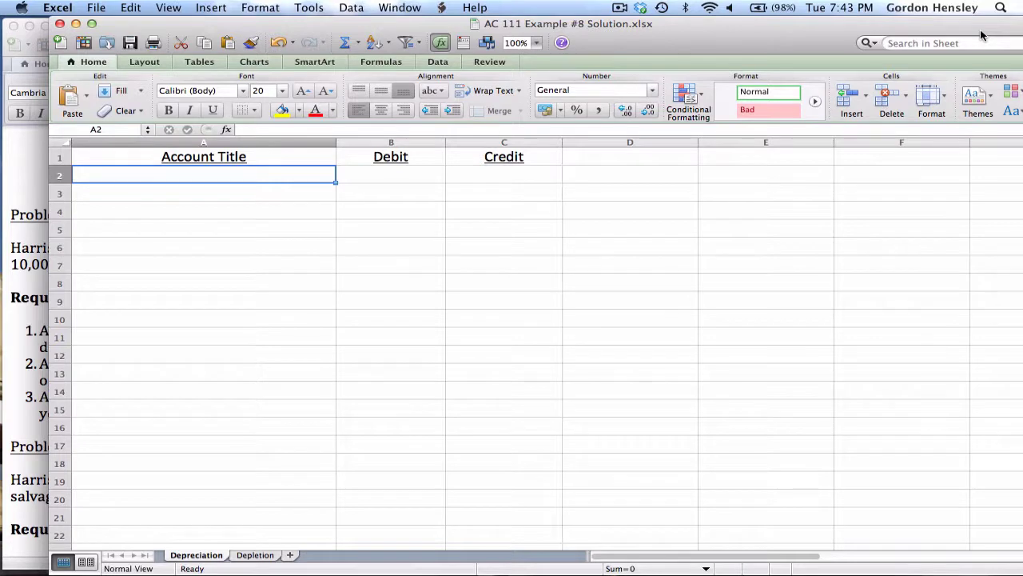
pyautogui.write('De')
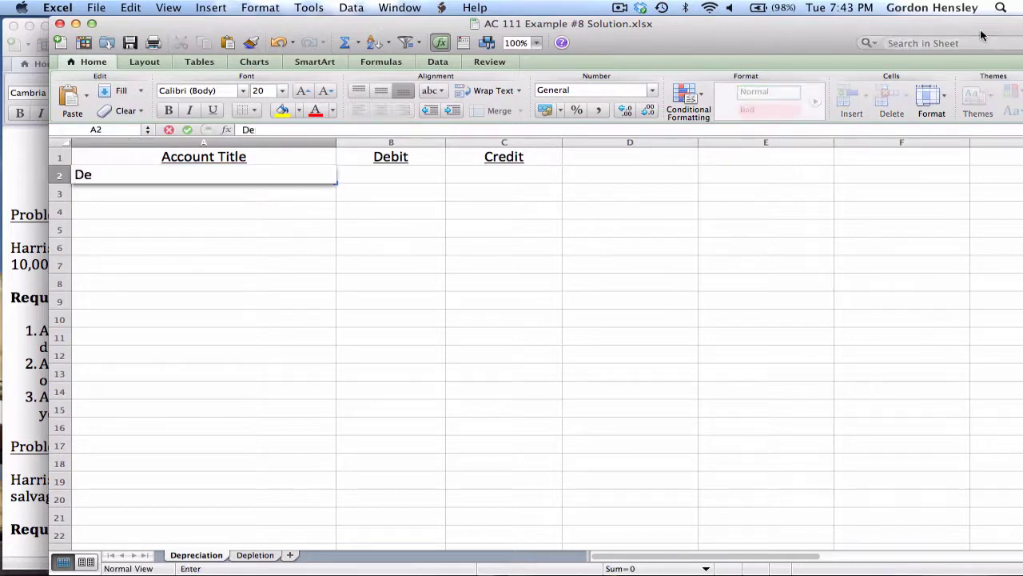
pyautogui.write('preciatio')
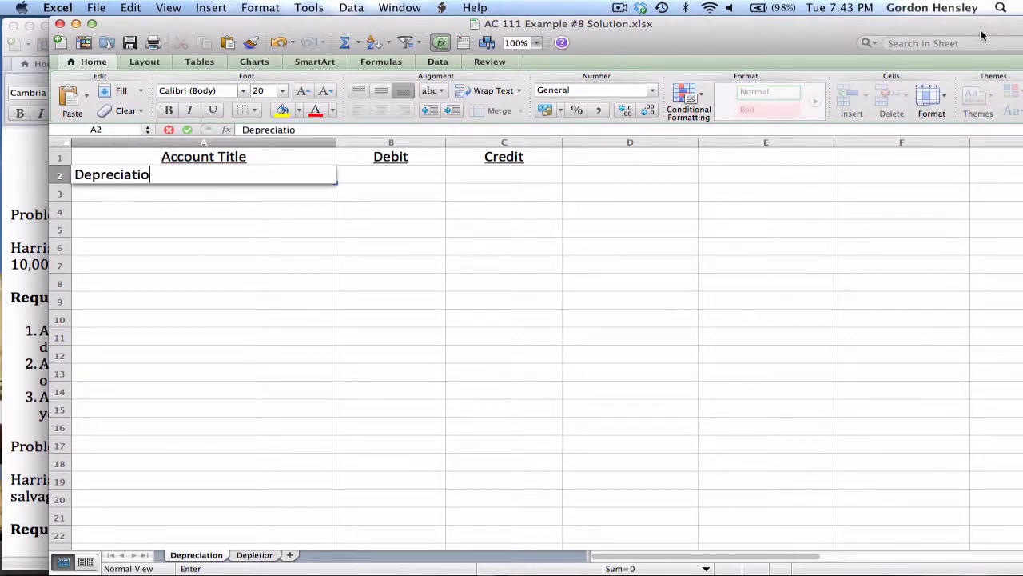
pyautogui.write('n Expense')
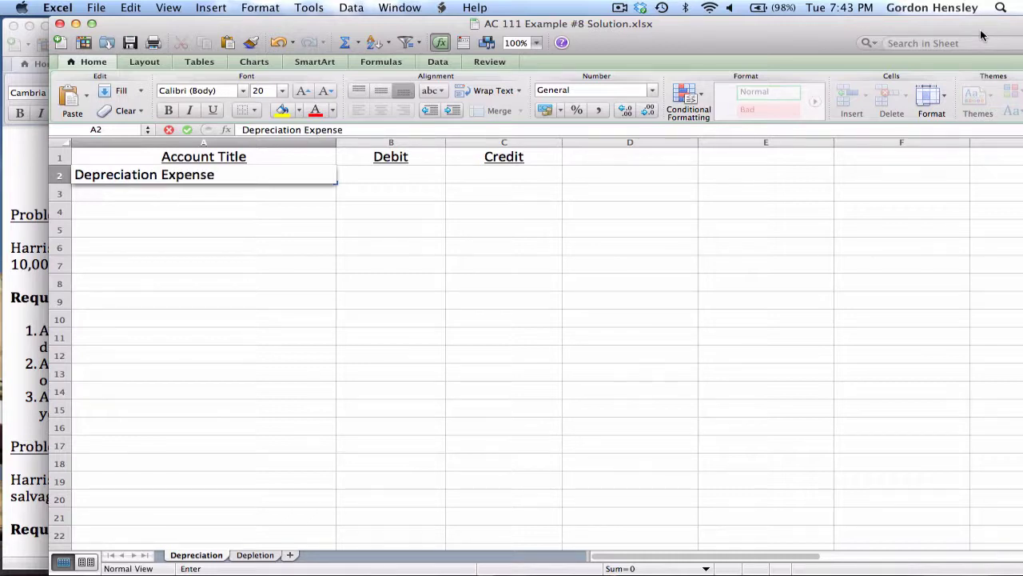
pyautogui.press('Return')
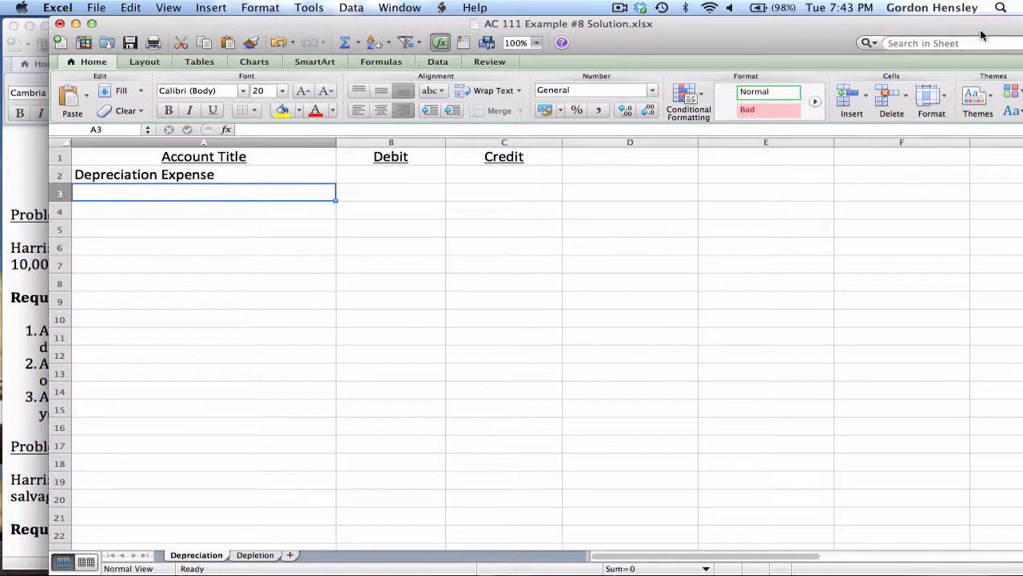
# Enter "Accumulated Depreciation" as the credited account title in cell A3.
pyautogui.write('Accum')
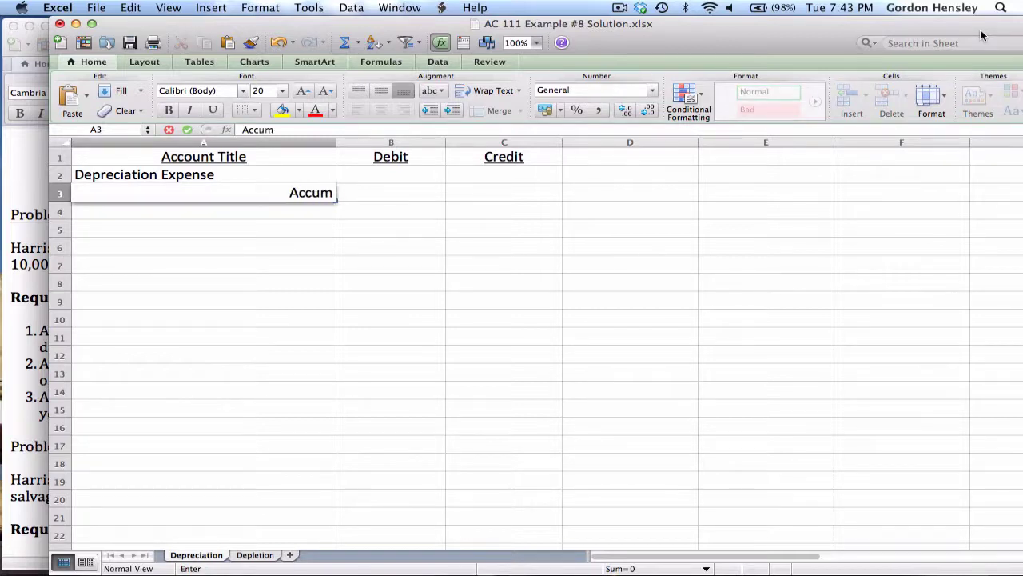
pyautogui.write('ulated')
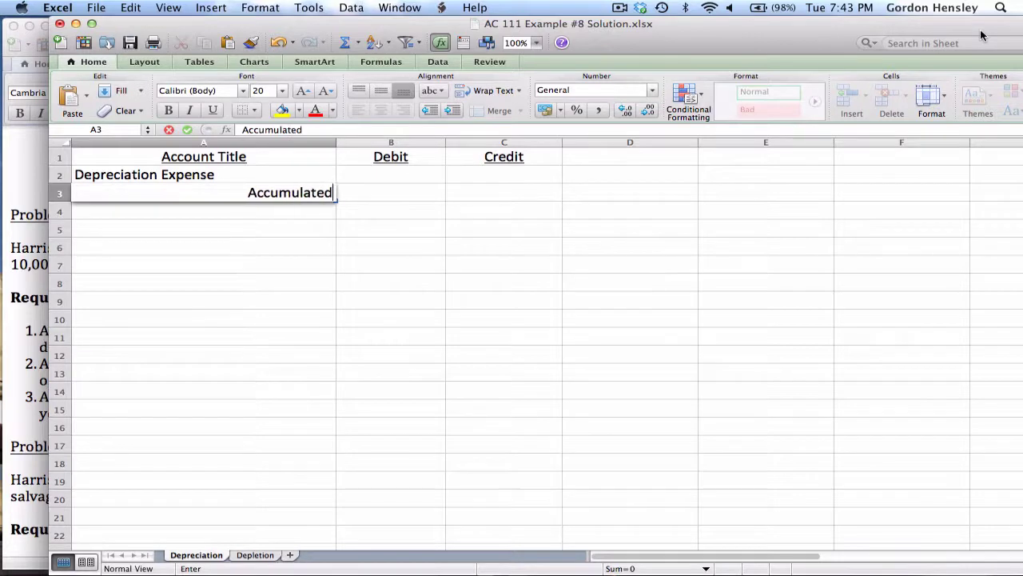
pyautogui.write(' Depreciat')
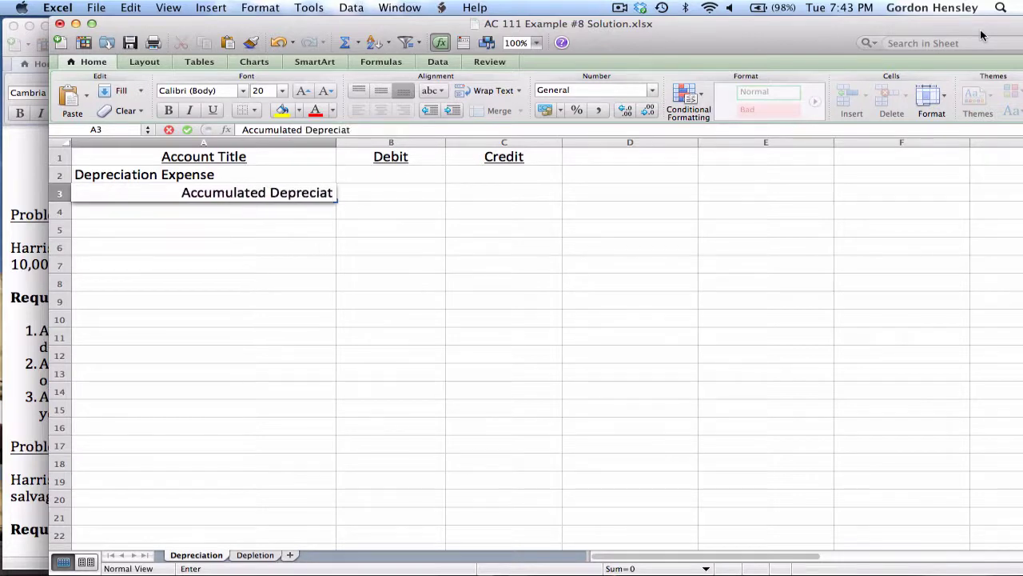
pyautogui.write('ion')
pyautogui.press('Return')
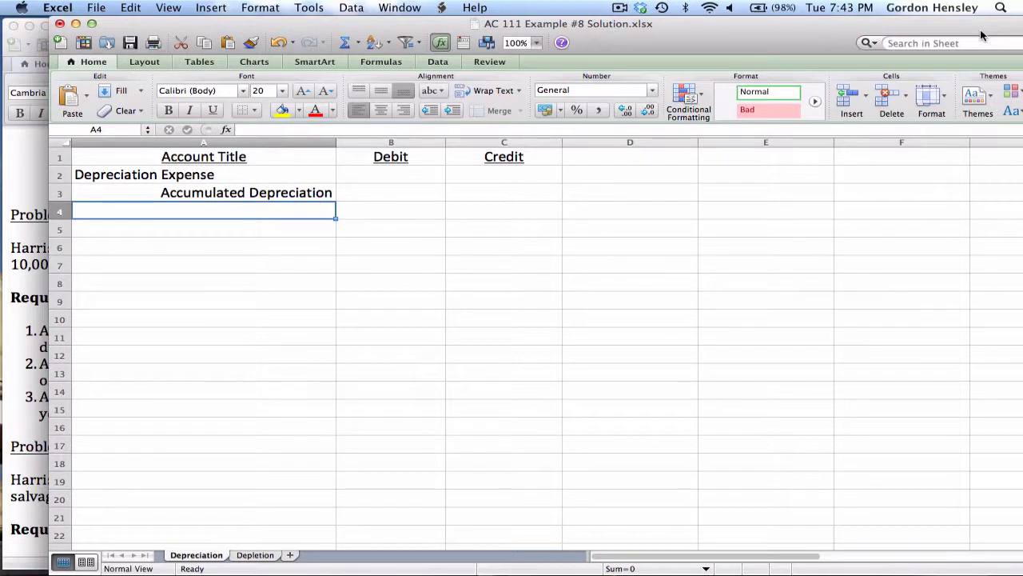
# Copy the two account titles in A2:A3 and paste them into A5:A6 for the second journal entry.
pyautogui.press('Up')
pyautogui.press('Up')
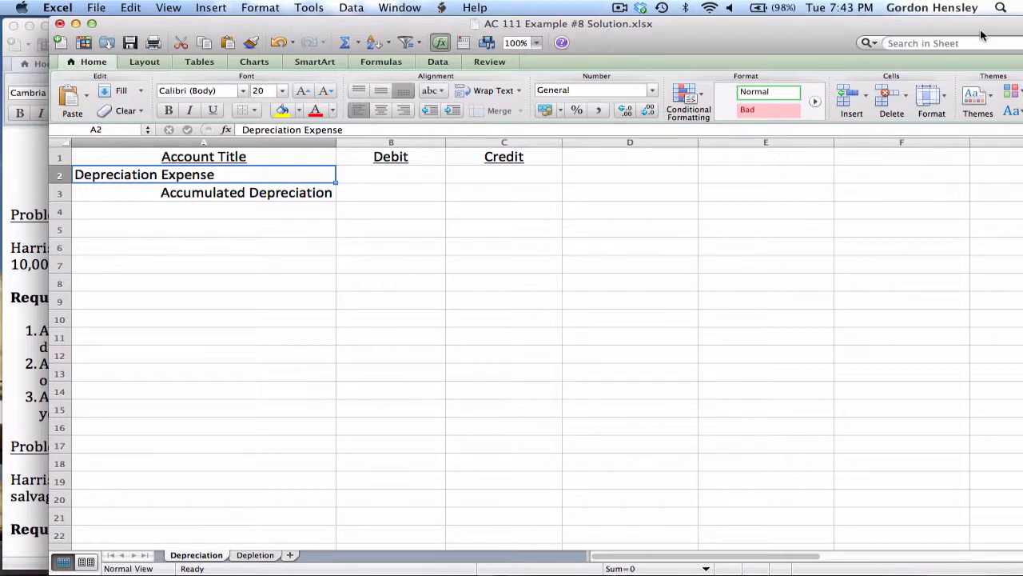
pyautogui.hotkey('shift', 'Down')
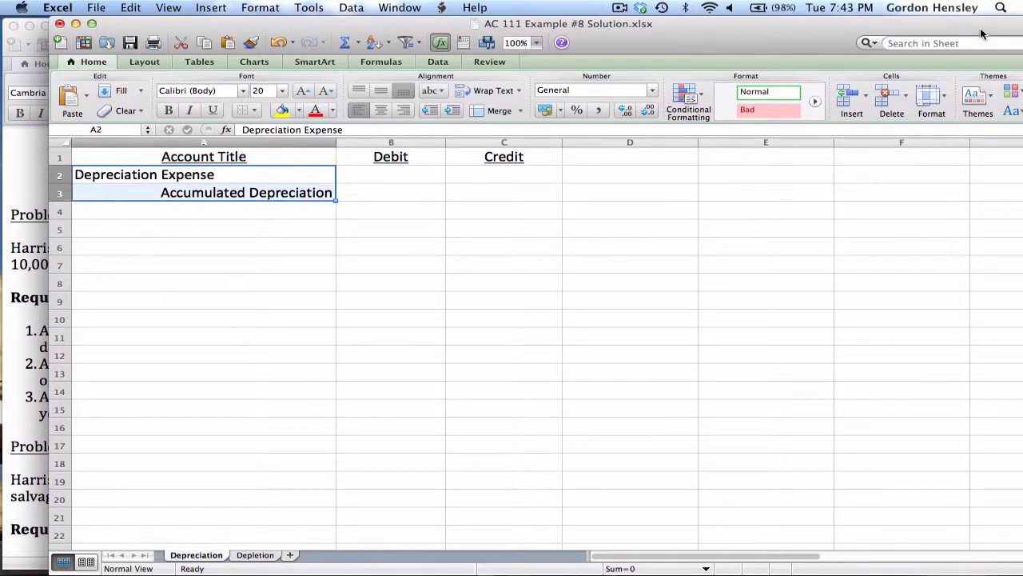
pyautogui.click(136, 8)
pyautogui.click(136, 75)
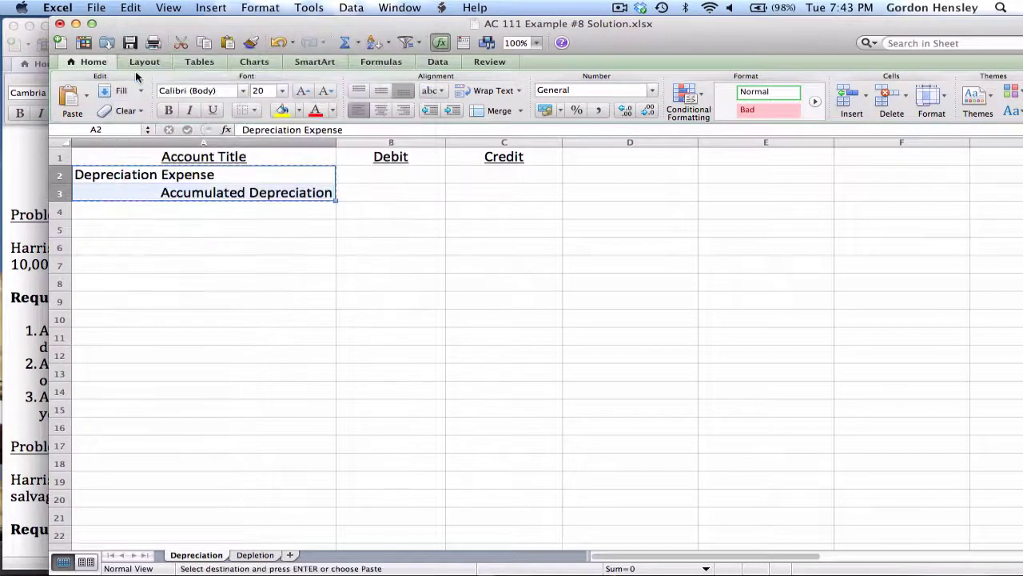
pyautogui.press('Down')
pyautogui.press('Down')
pyautogui.press('Down')
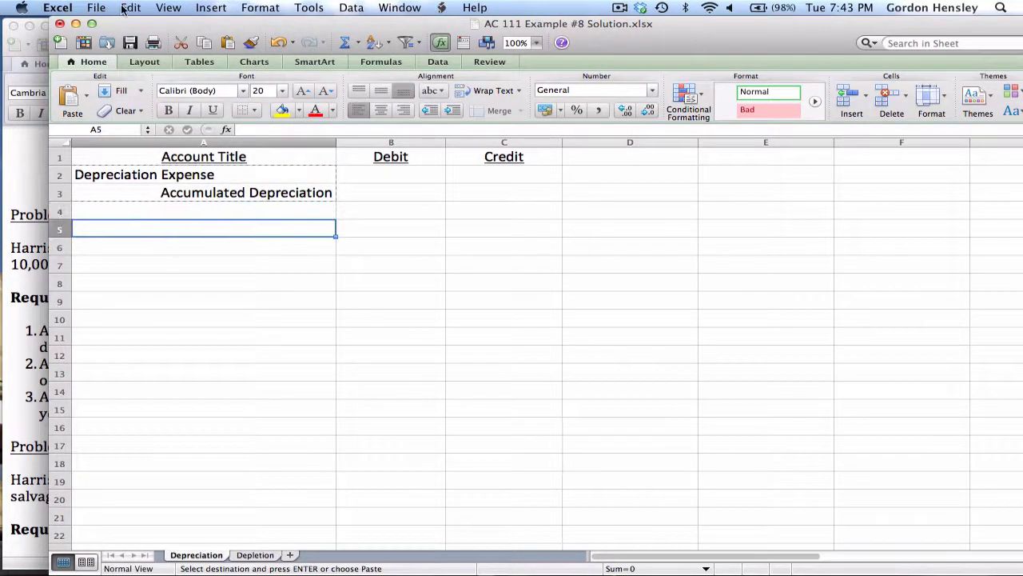
pyautogui.click(130, 9)
pyautogui.click(144, 111)
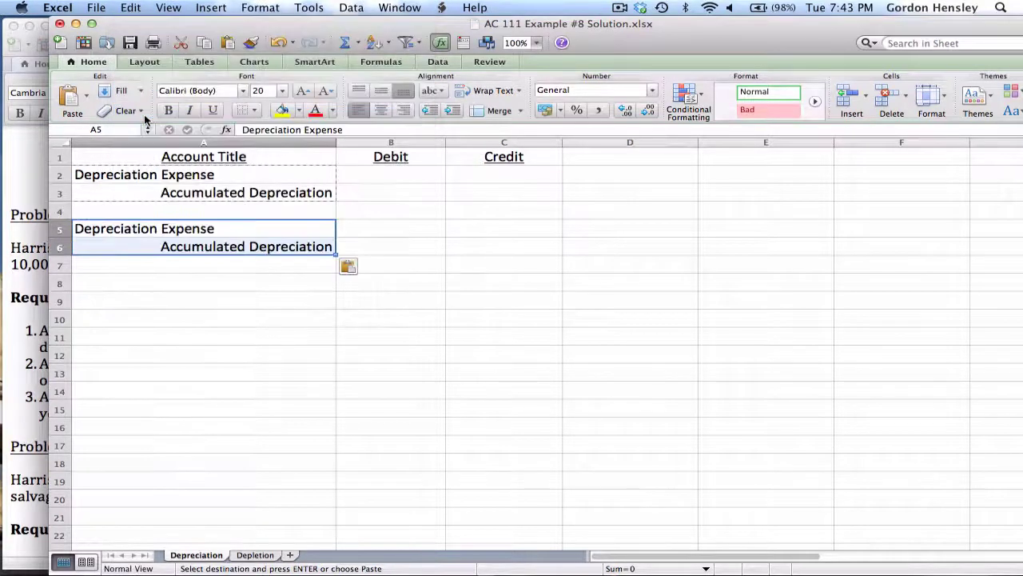
# Paste the copied account titles into A8:A9 for the third journal entry and select cell D2.
pyautogui.press('Down')
pyautogui.press('Down')
pyautogui.press('Down')
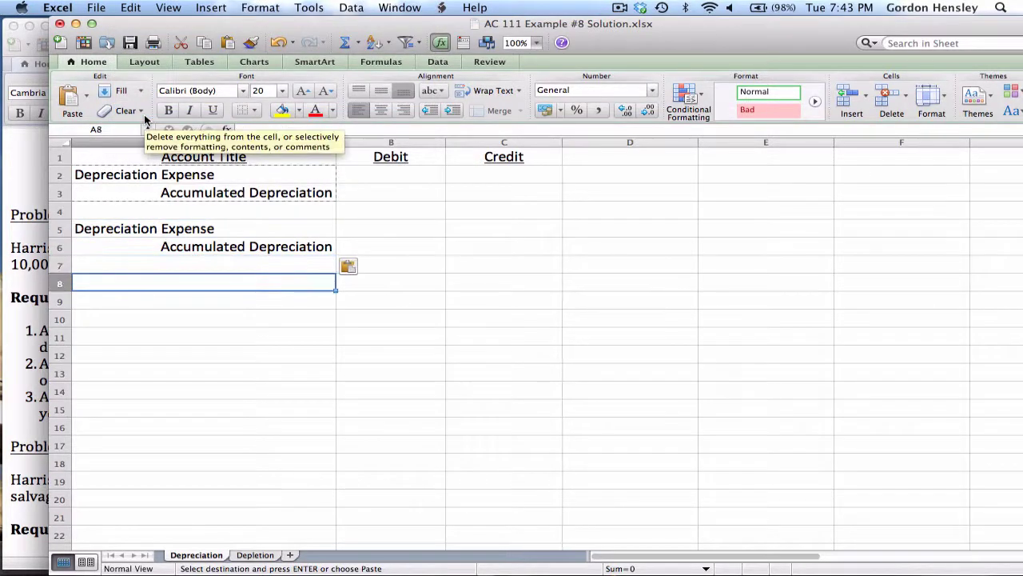
pyautogui.click(130, 8)
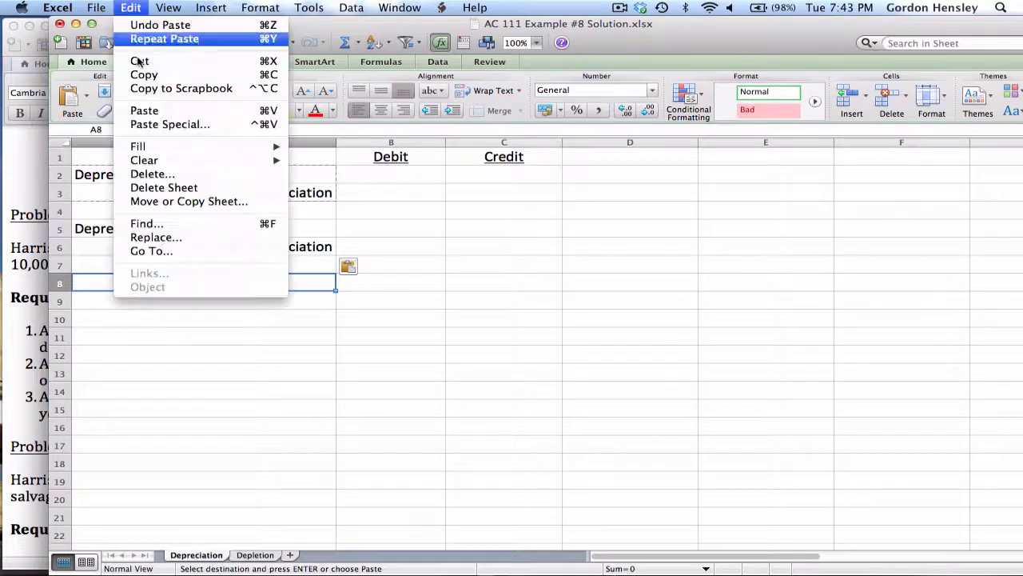
pyautogui.click(147, 115)
pyautogui.press('Up')
pyautogui.press('Up')
pyautogui.press('Up')
pyautogui.press('Up')
pyautogui.press('Up')
pyautogui.press('Up')
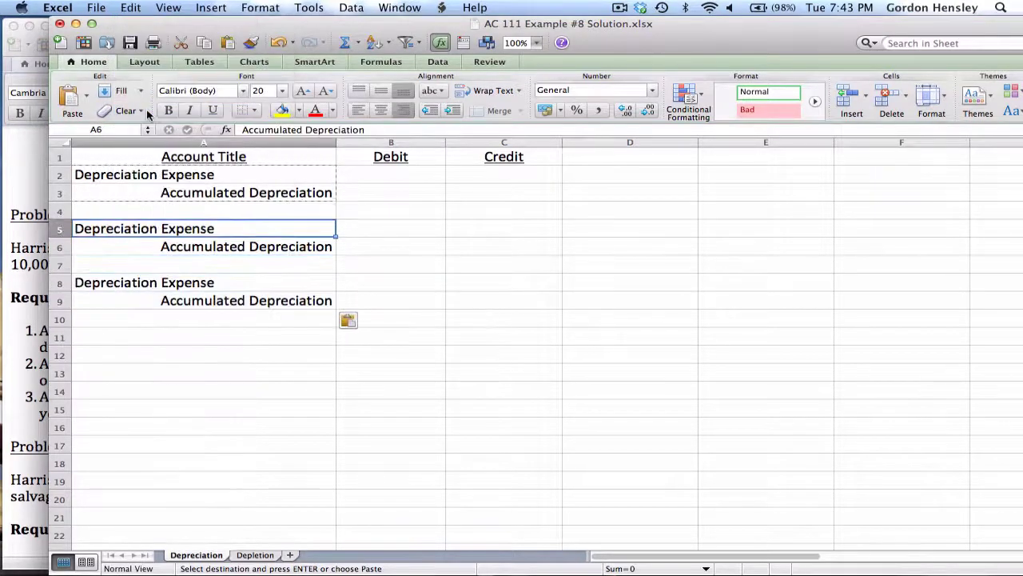
pyautogui.press('Right')
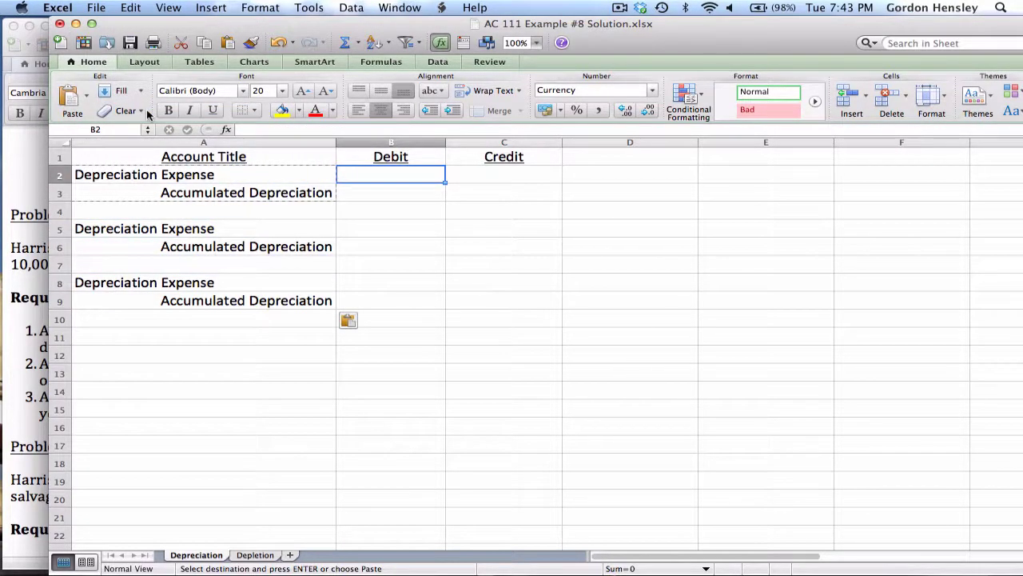
pyautogui.press('Right')
pyautogui.press('Right')
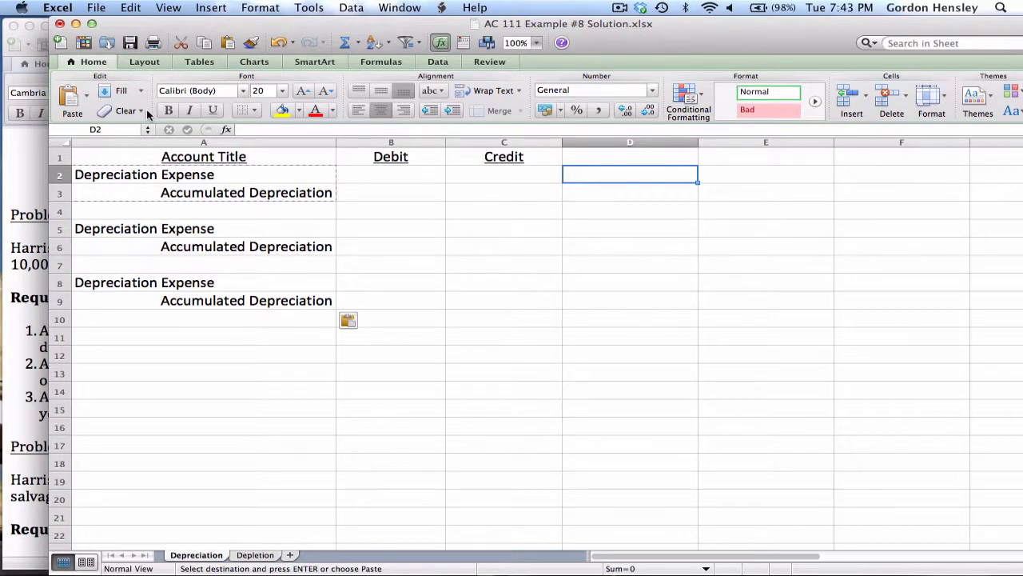
# Switch to the Word assignment and review requirement 1 on the straight-line method of depreciation.
pyautogui.click(25, 160)
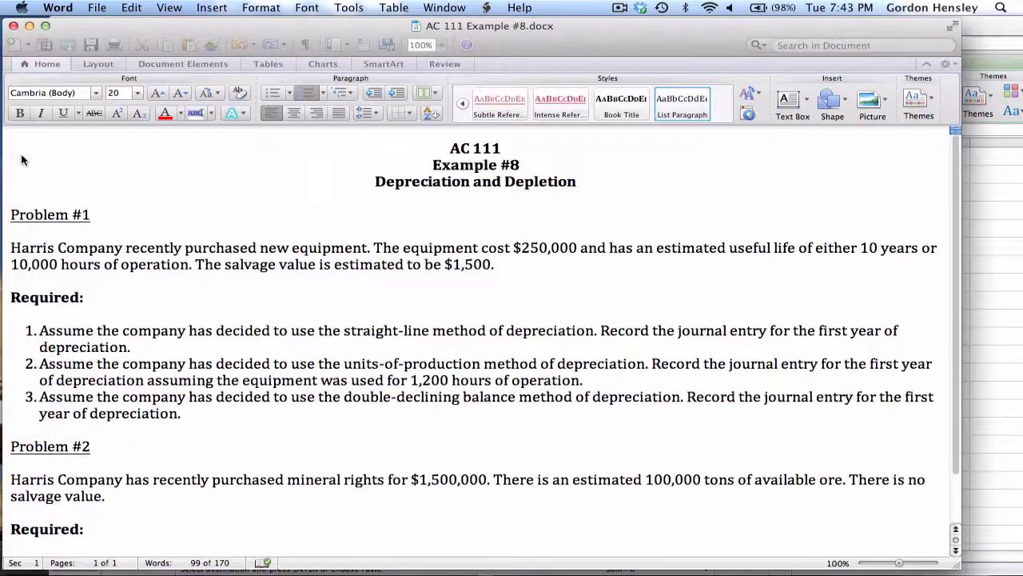
pyautogui.click(32, 330)
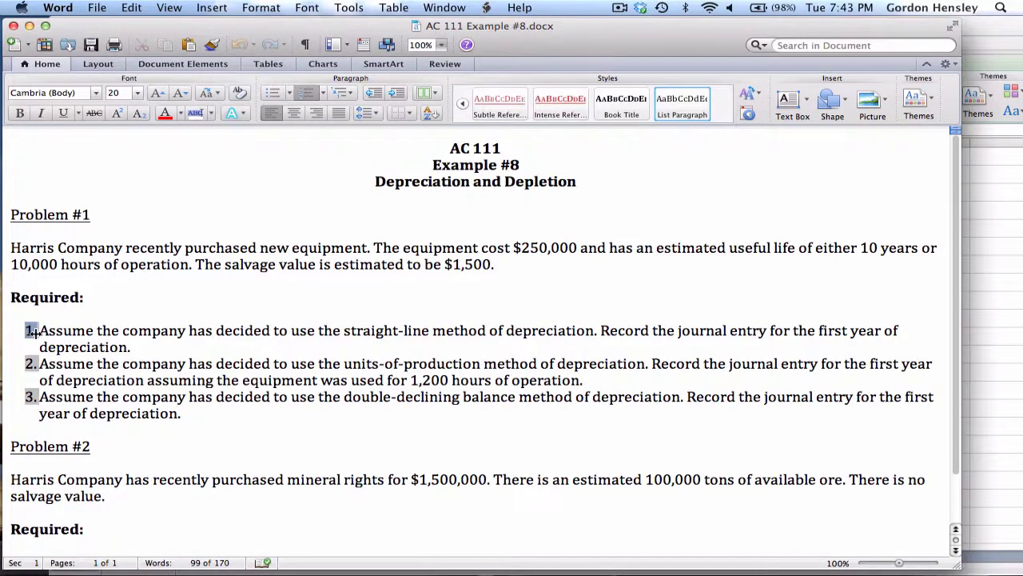
pyautogui.click(40, 333)
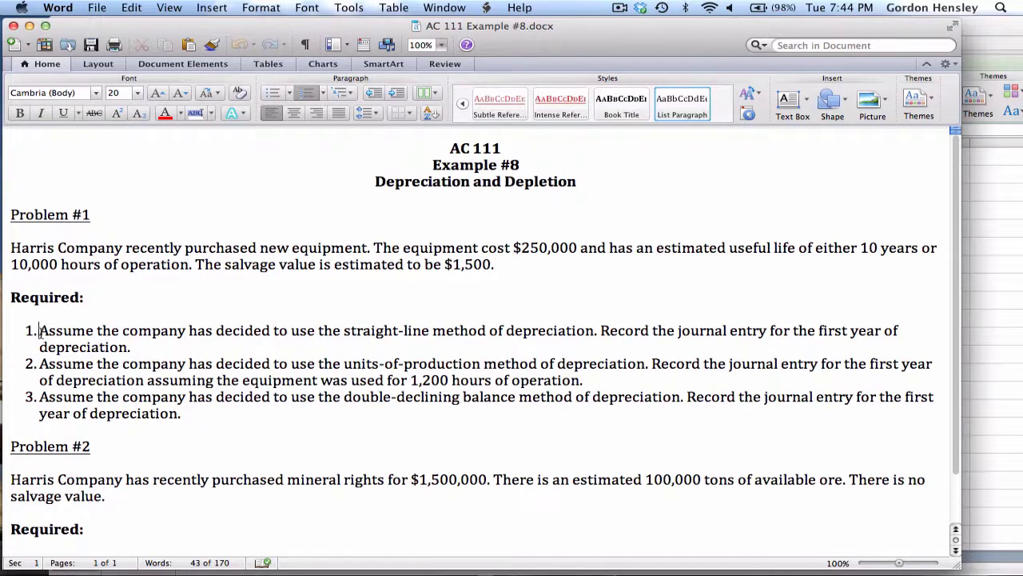
pyautogui.click(965, 34)
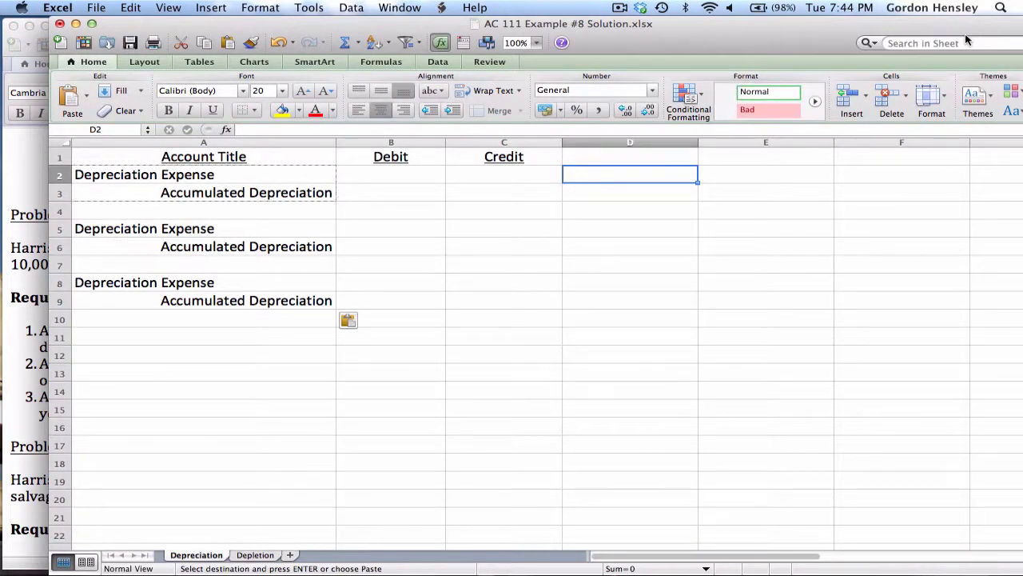
pyautogui.write('=250000')
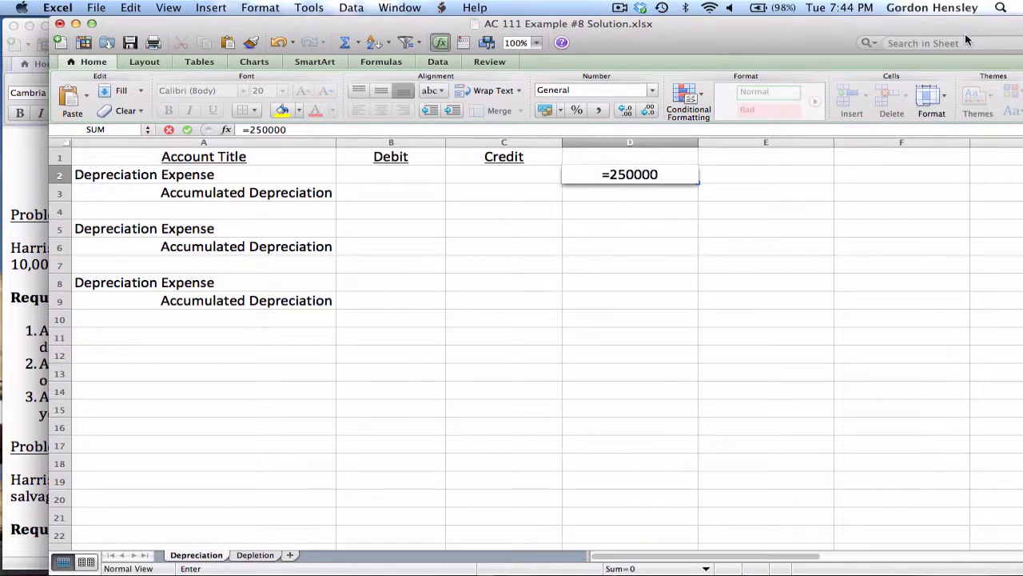
pyautogui.write('-1')
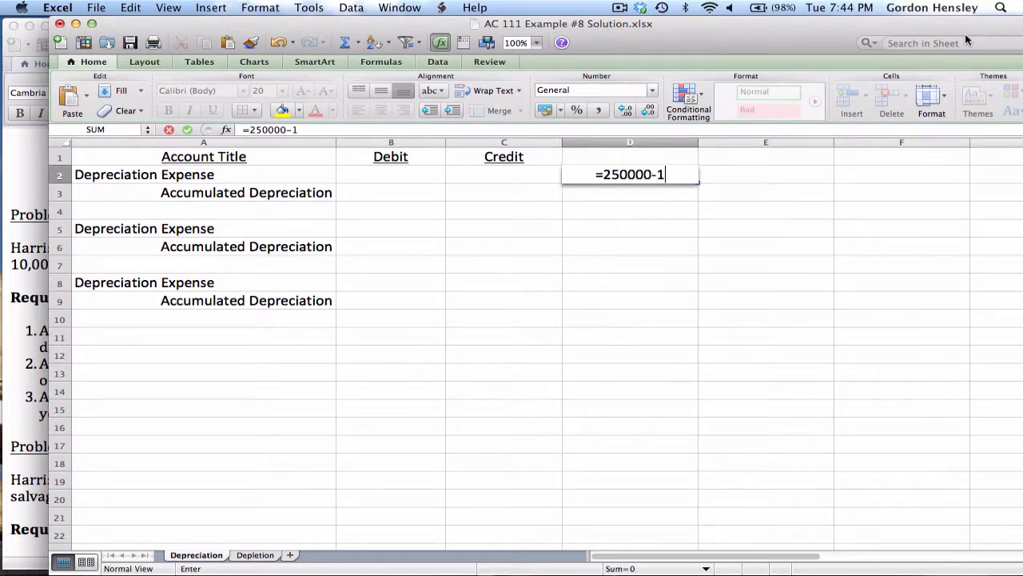
pyautogui.write('500')
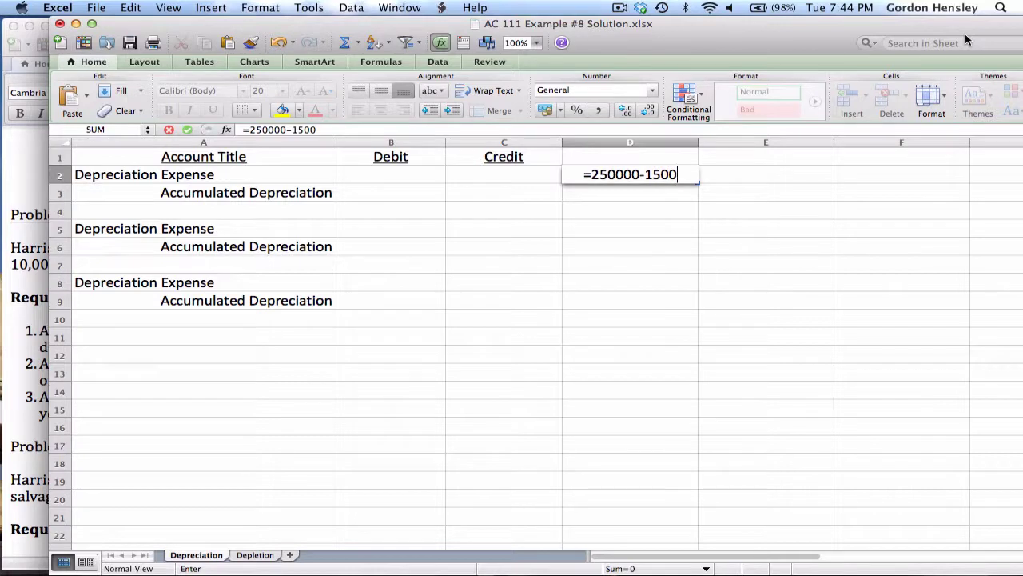
pyautogui.press('Return')
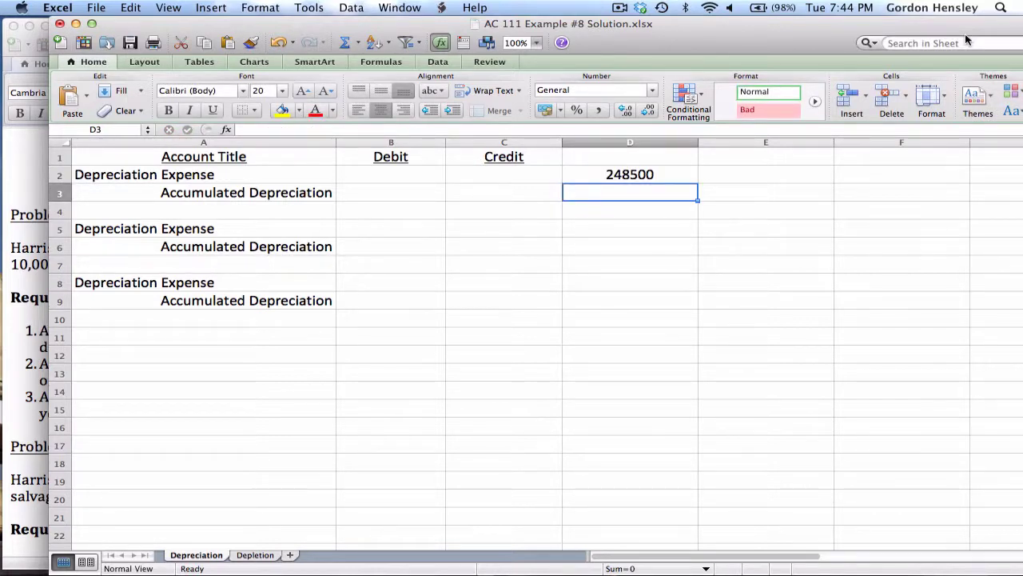
# Calculate the annual straight-line depreciation in D3 with the formula =D2/10.
pyautogui.write('=')
pyautogui.press('Up')
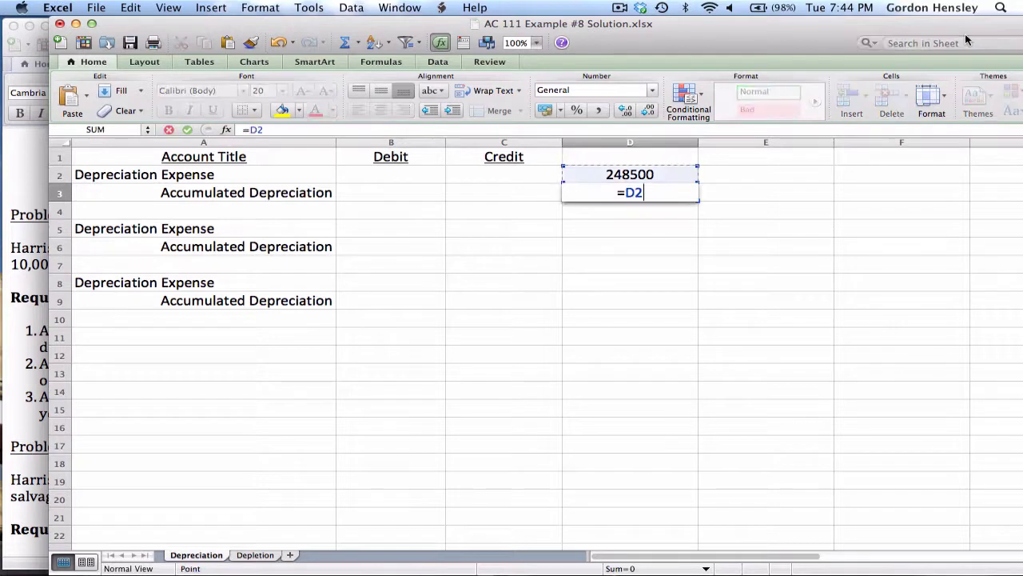
pyautogui.write('/')
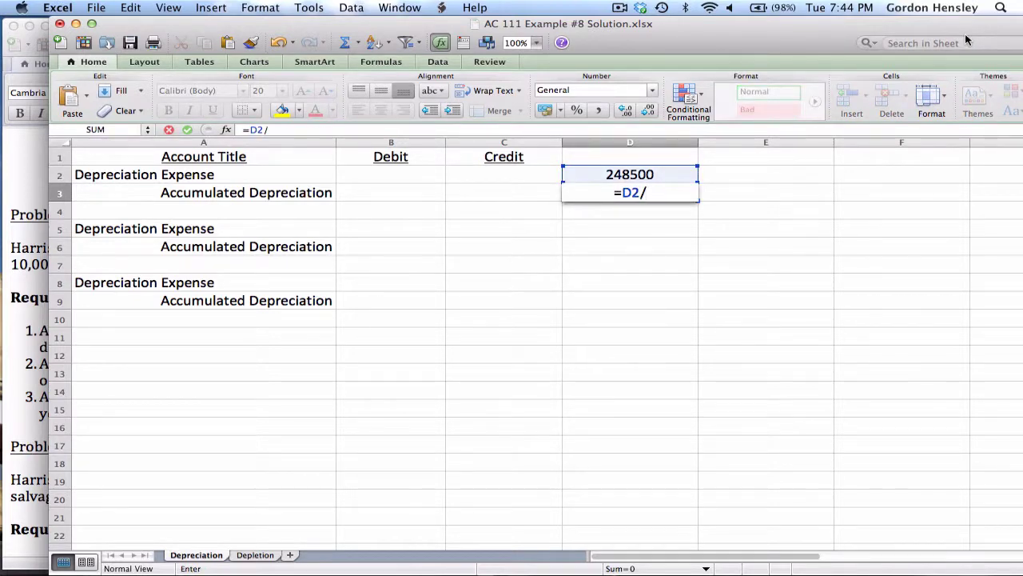
pyautogui.write('10')
pyautogui.press('Return')
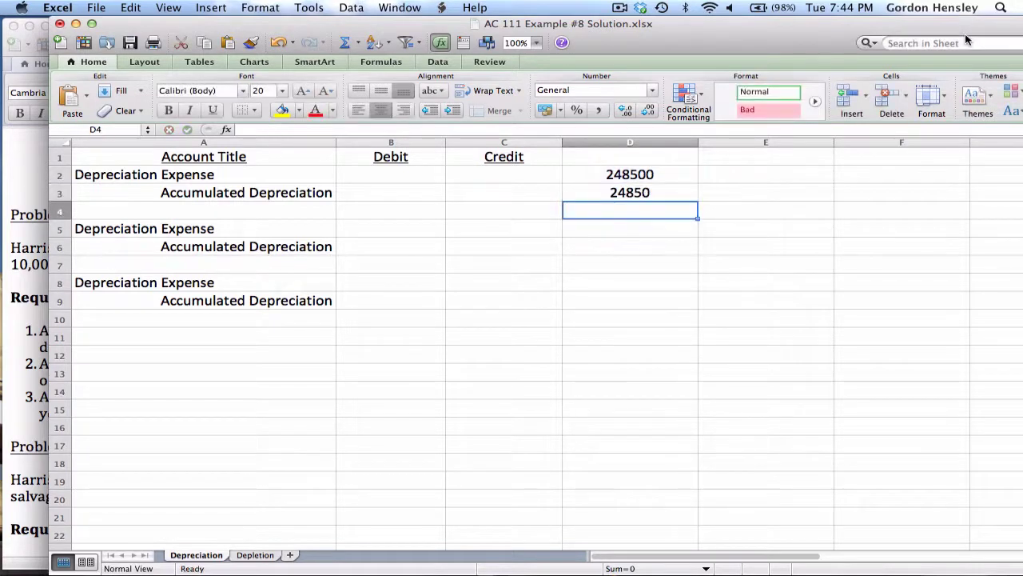
# Enter 24850 in cell B2 as the debit to Depreciation Expense in the first journal entry.
pyautogui.press('Left')
pyautogui.press('Left')
pyautogui.press('Up')
pyautogui.press('Up')
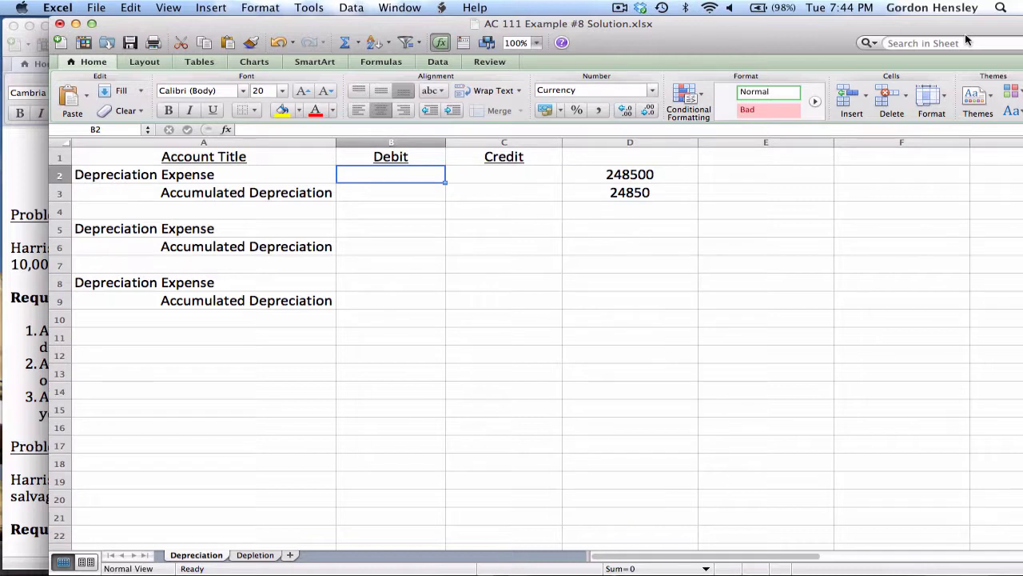
pyautogui.write('2485')
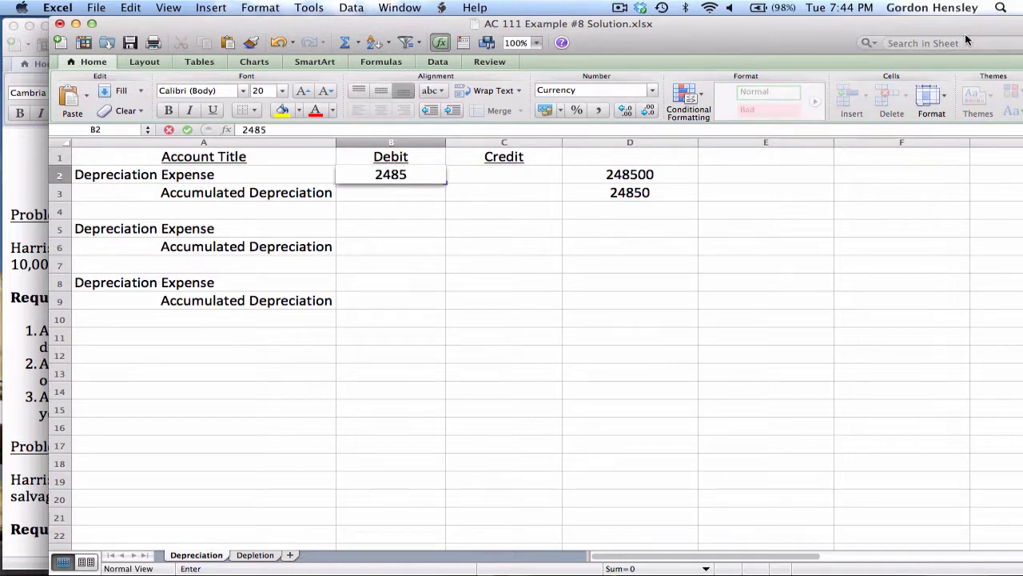
pyautogui.write('0')
pyautogui.press('Return')
# Enter 24850 in cell C3 as the credit to Accumulated Depreciation in the first journal entry.
pyautogui.press('Right')
pyautogui.write('2')
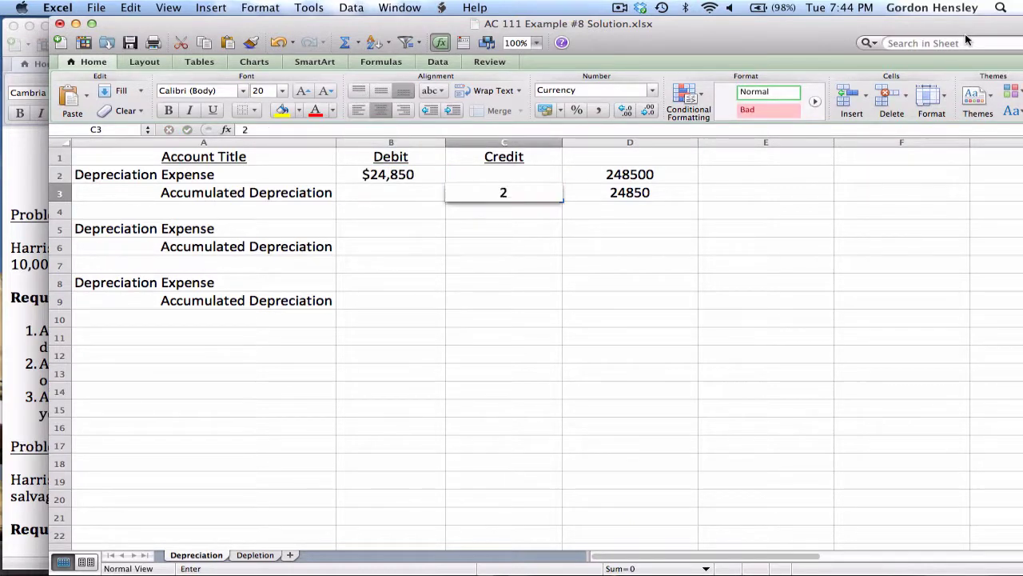
pyautogui.write('4850')
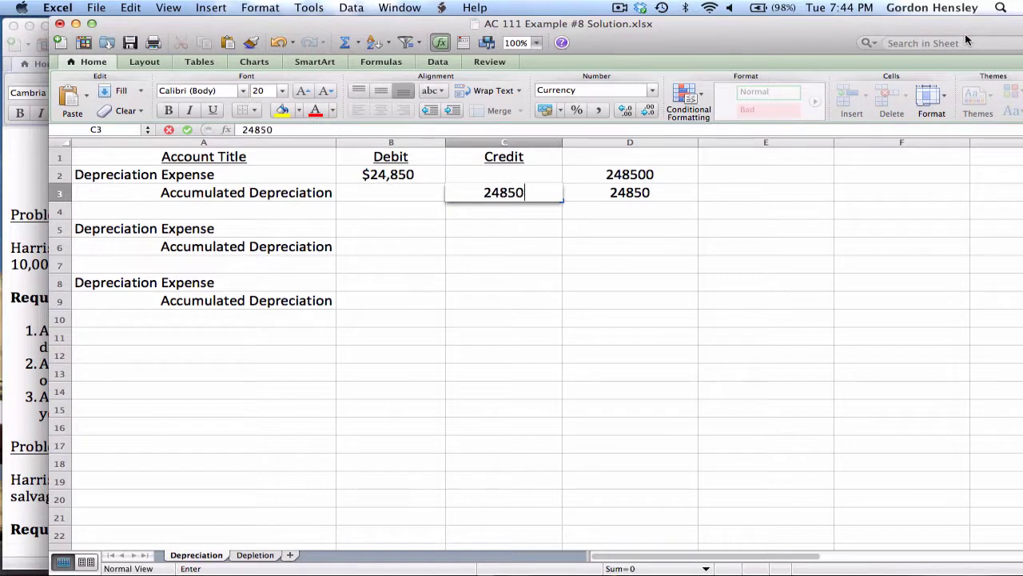
pyautogui.press('Return')
pyautogui.press('Left')
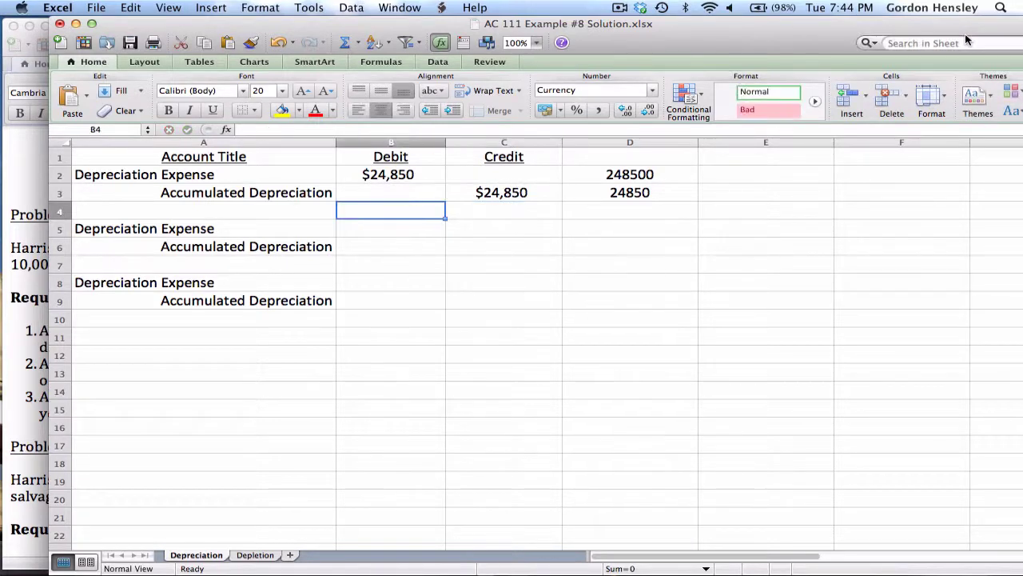
pyautogui.press('Down')
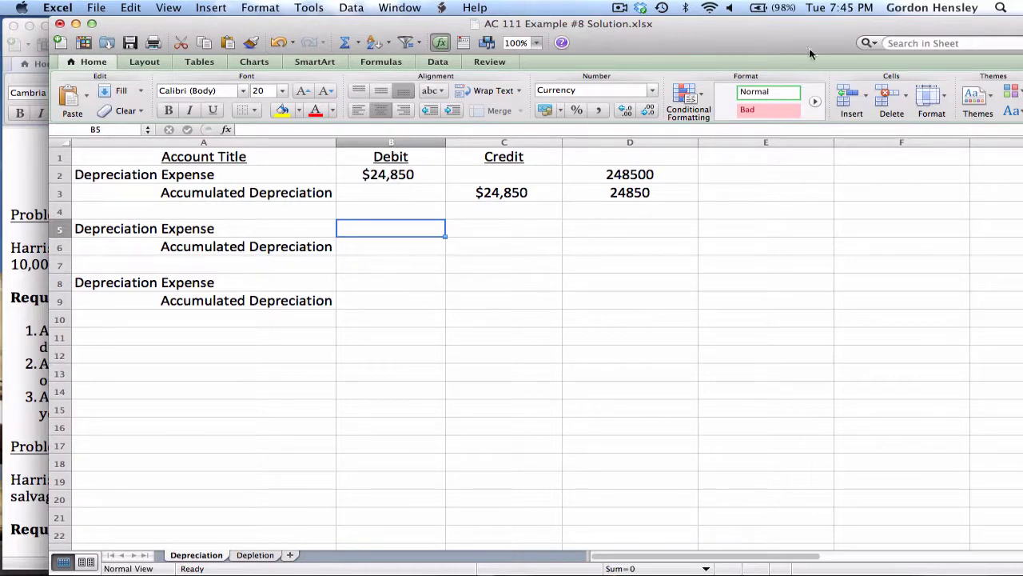
# Switch to the Word assignment and review requirement 2 on the units-of-production method of depreciation.
pyautogui.click(2, 281)
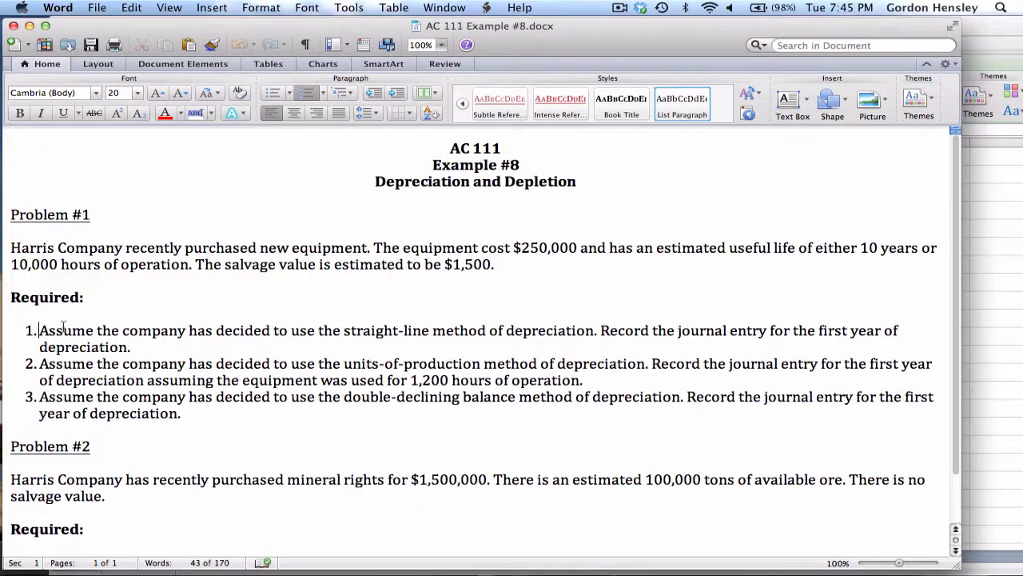
pyautogui.click(38, 364)
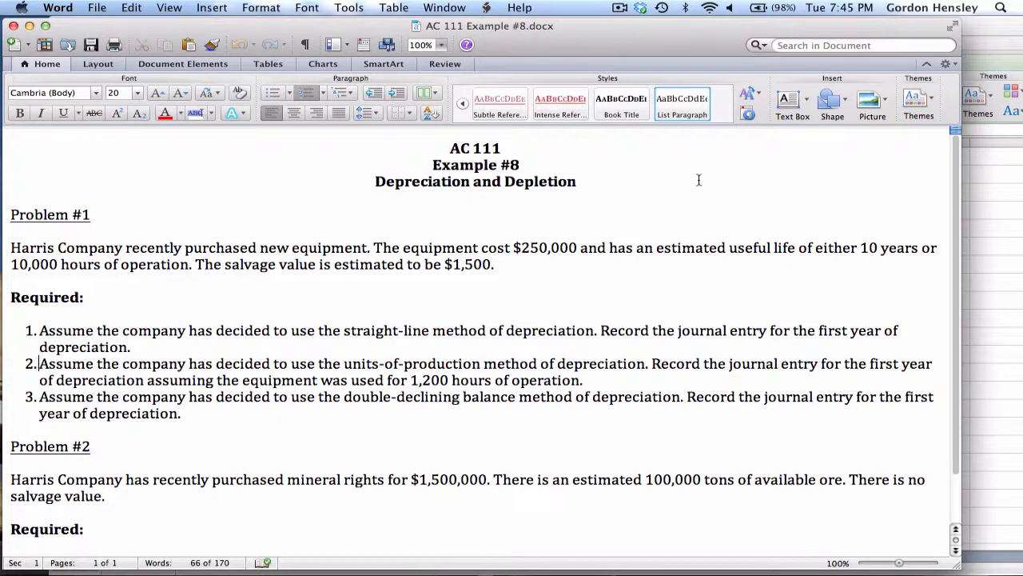
pyautogui.click(989, 35)
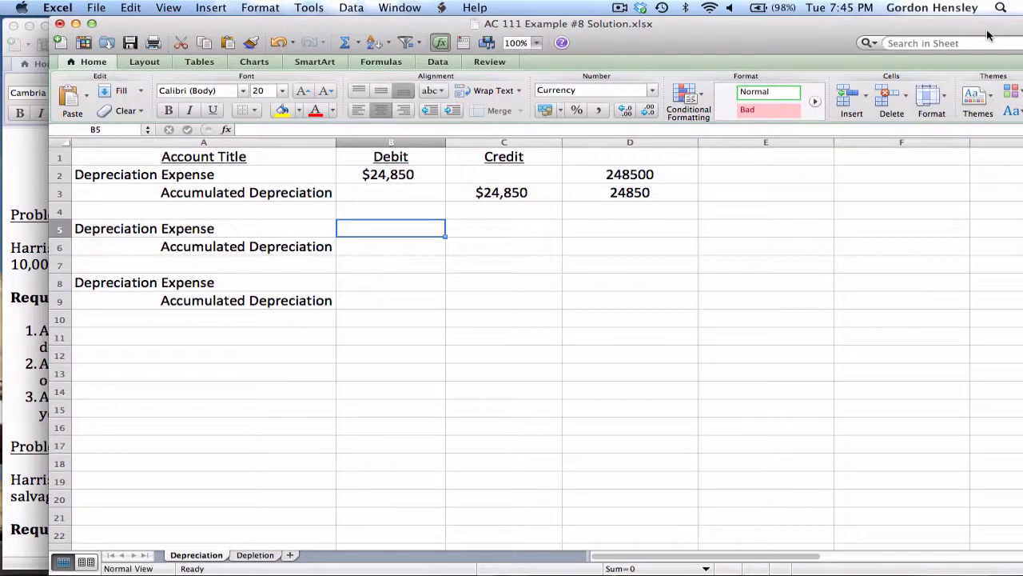
pyautogui.press('Right')
pyautogui.press('Right')
pyautogui.write('=')
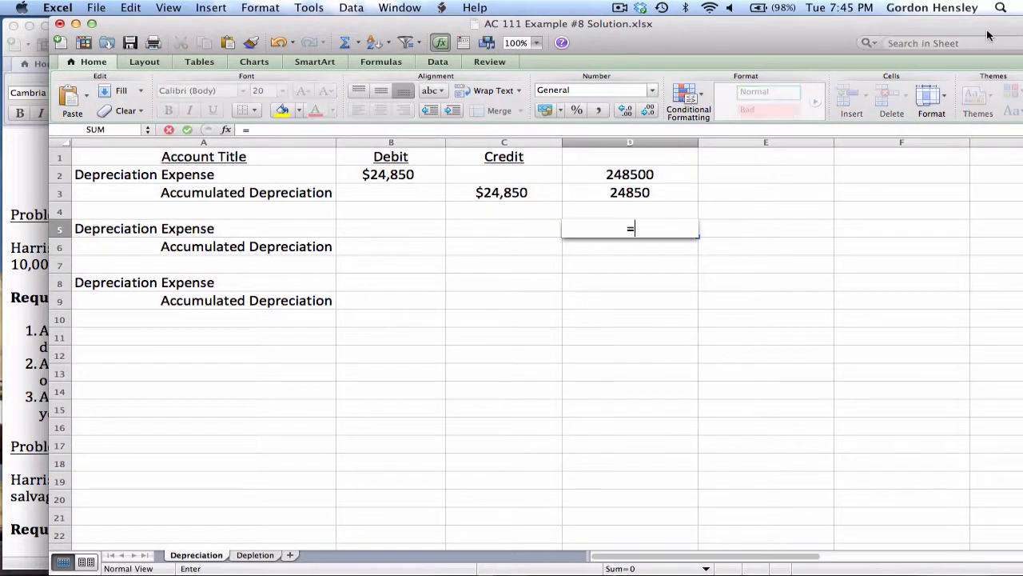
pyautogui.write('250000')
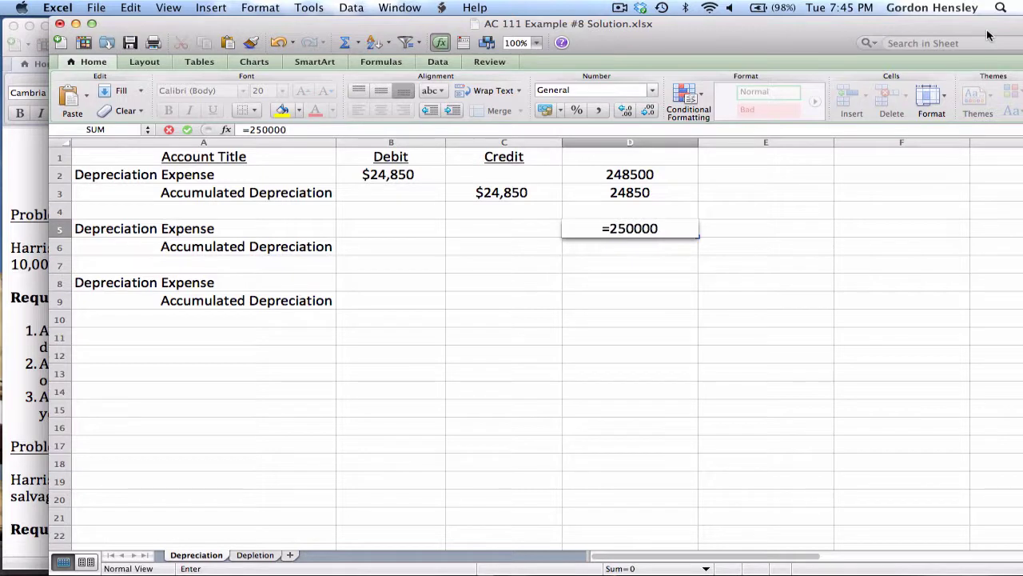
pyautogui.write('-1500')
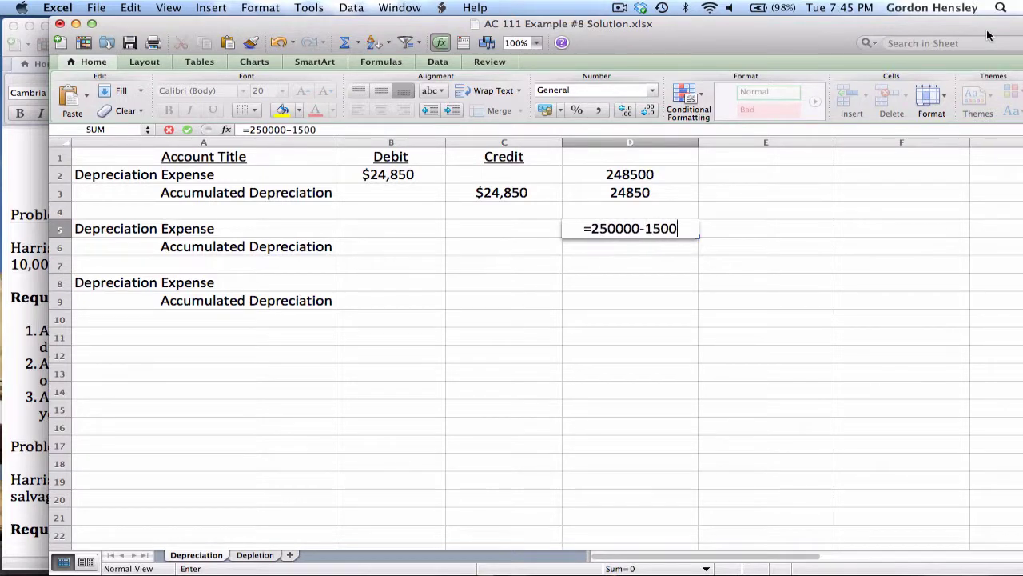
pyautogui.press('Return')
# Calculate the depreciation rate per hour of operation in D6 with the formula =D5/10000.
pyautogui.write('=D5/')
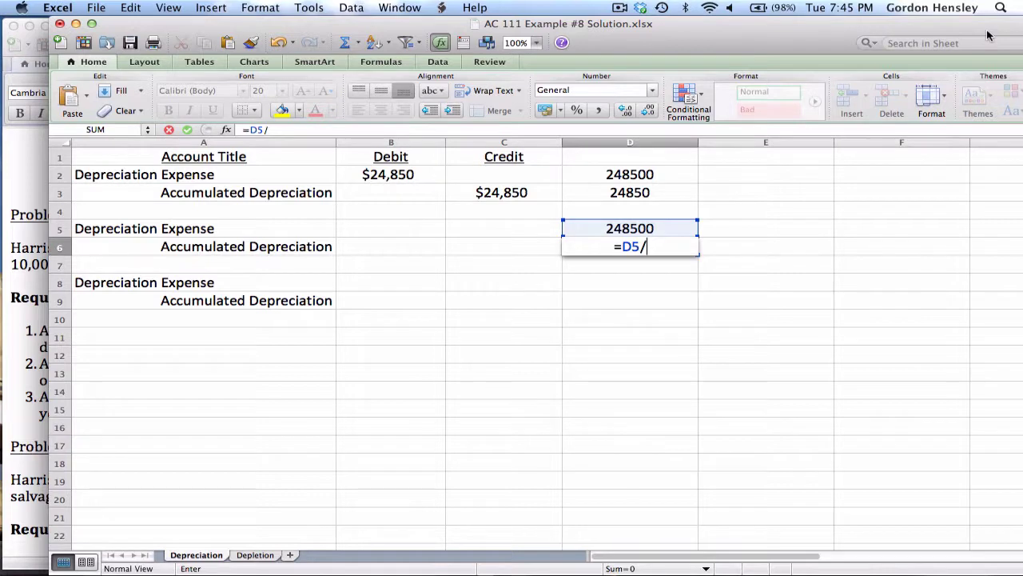
pyautogui.write('1000')
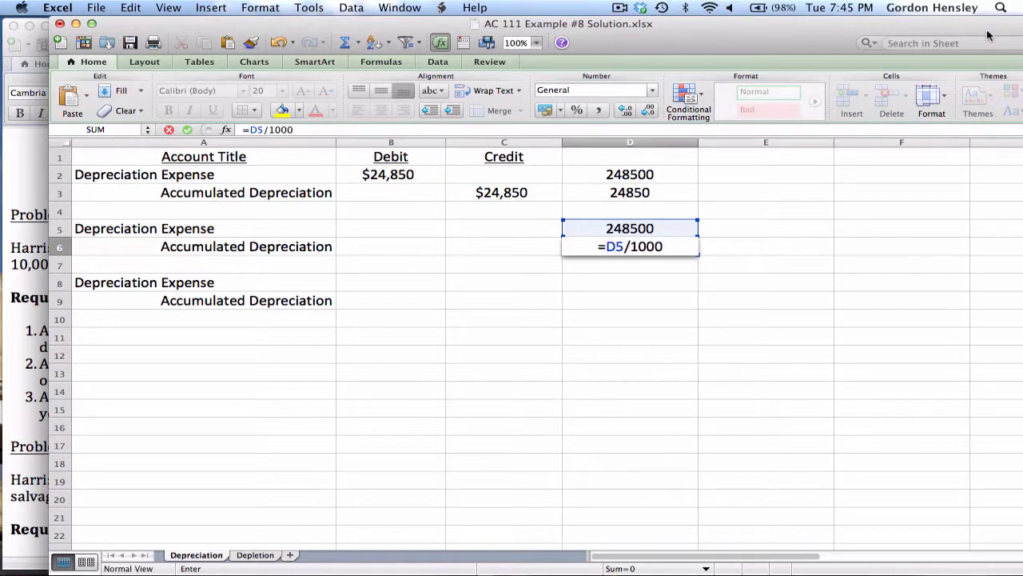
pyautogui.write('0')
pyautogui.press('Return')
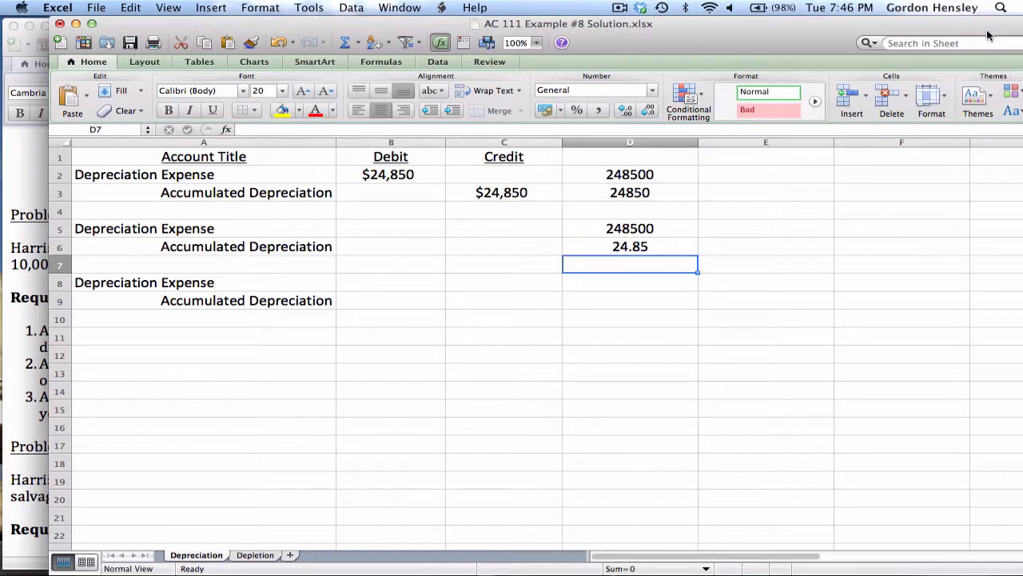
# Check the hours used in the Word assignment's requirement 2 and enter 1200 in cell E6 of the Excel workbook.
pyautogui.press('Up')
pyautogui.press('Right')
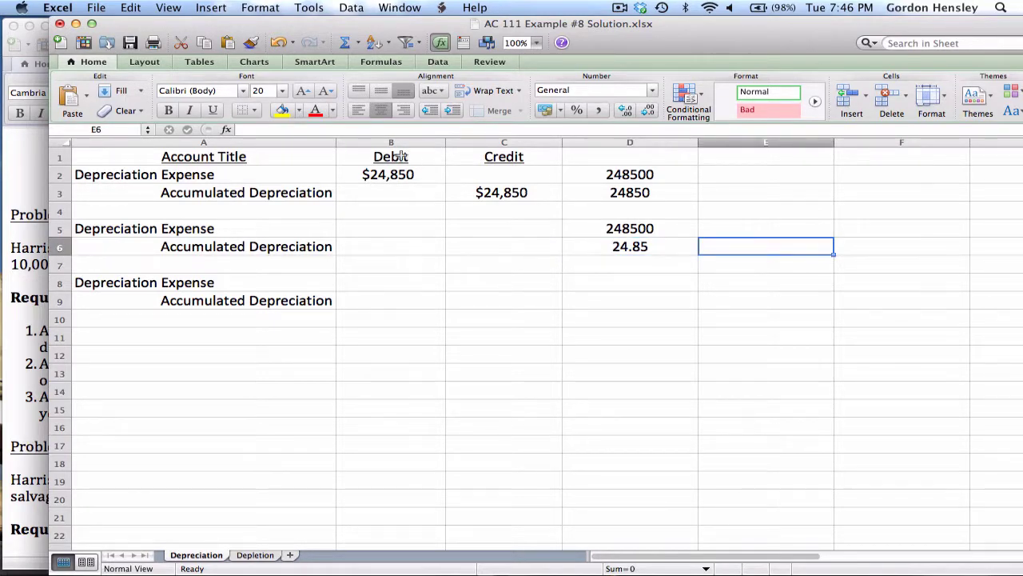
pyautogui.click(17, 316)
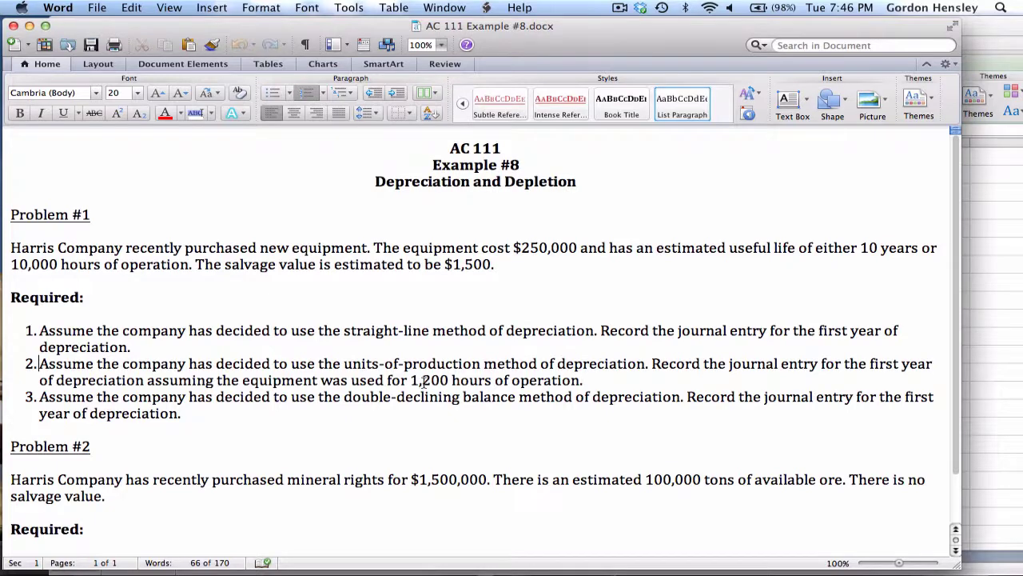
pyautogui.click(992, 32)
pyautogui.write('120')
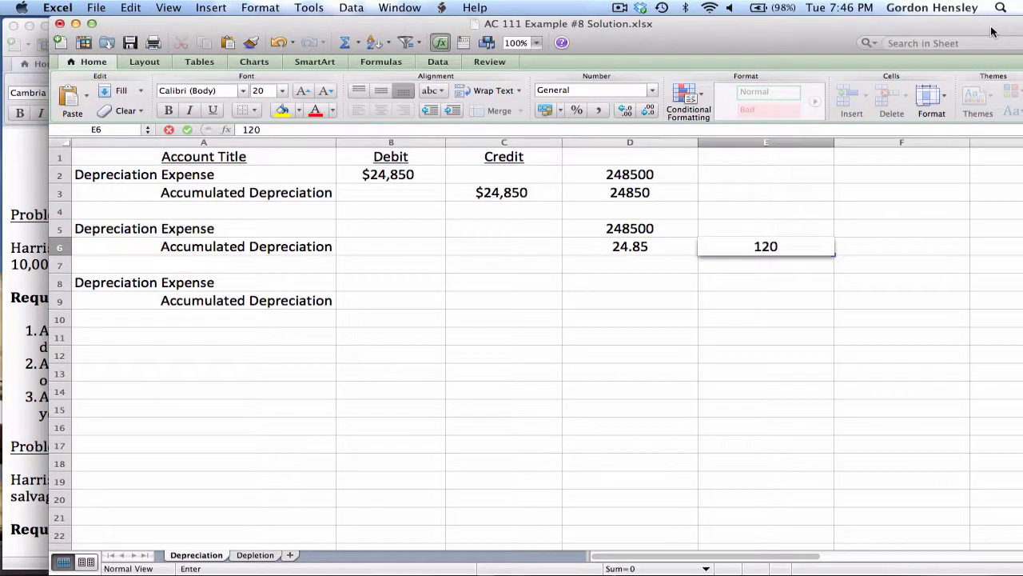
pyautogui.write('0')
pyautogui.press('Tab')
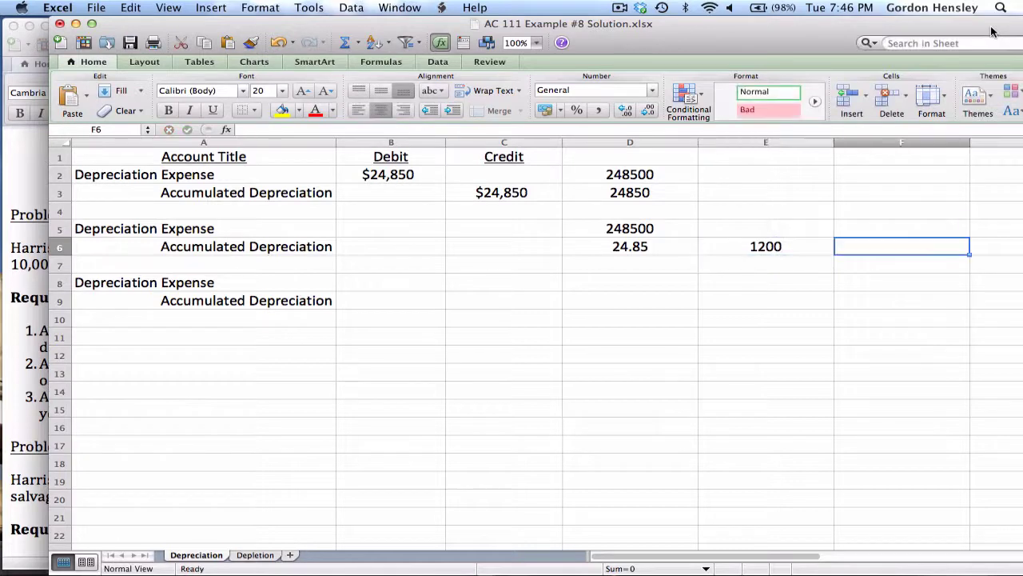
# Calculate the first-year units-of-production depreciation in F6 with the formula =D6*E6.
pyautogui.write('=')
pyautogui.press('Left')
pyautogui.press('Left')
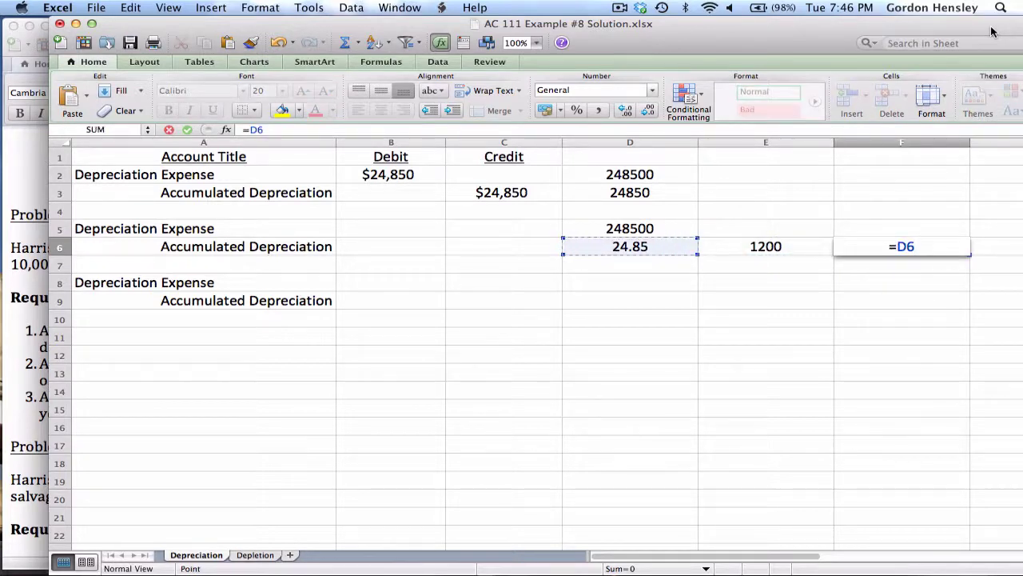
pyautogui.write('*')
pyautogui.press('Right')
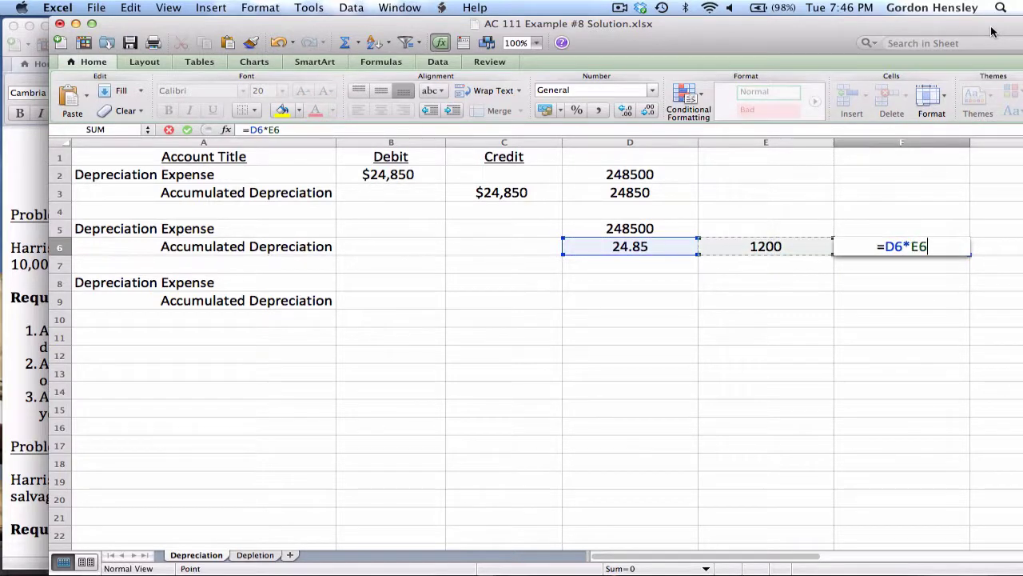
pyautogui.press('Return')
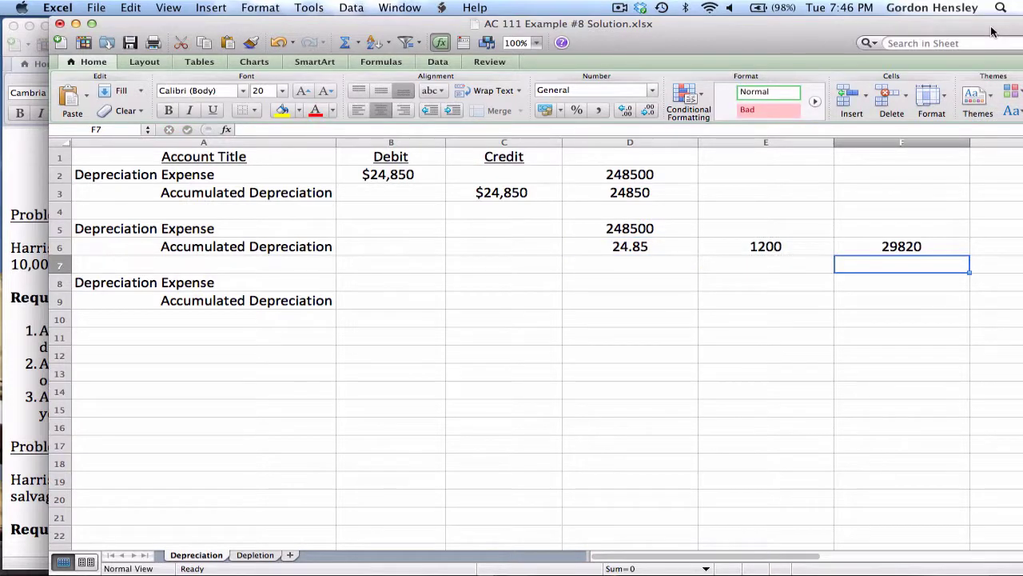
# Enter 29820 in cell B5 as the debit to Depreciation Expense in the second journal entry.
pyautogui.press('Left')
pyautogui.press('Left')
pyautogui.press('Left')
pyautogui.press('Left')
pyautogui.press('Up')
pyautogui.press('Up')
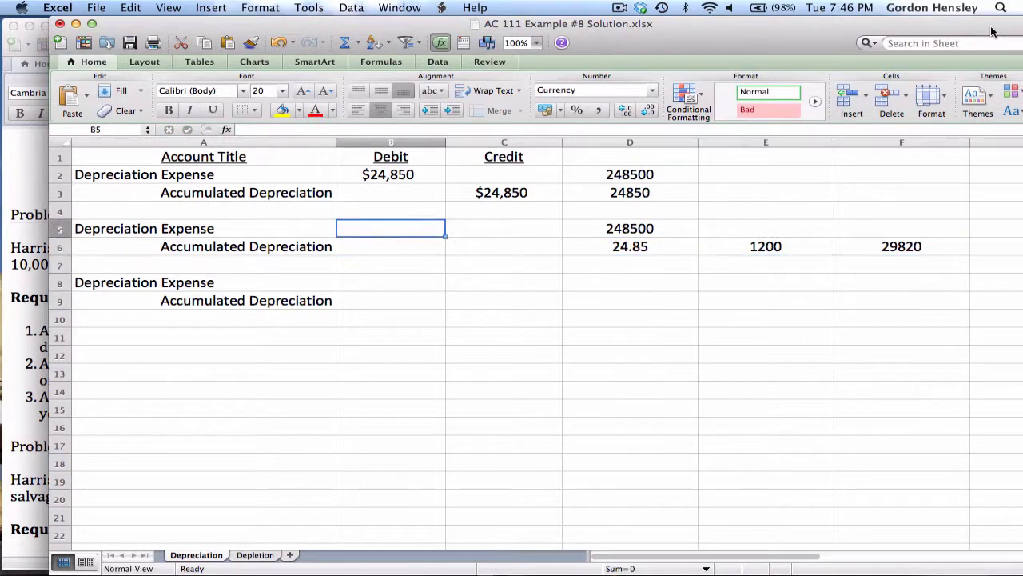
pyautogui.hotkey('ctrl', 'u')
pyautogui.write('29820')
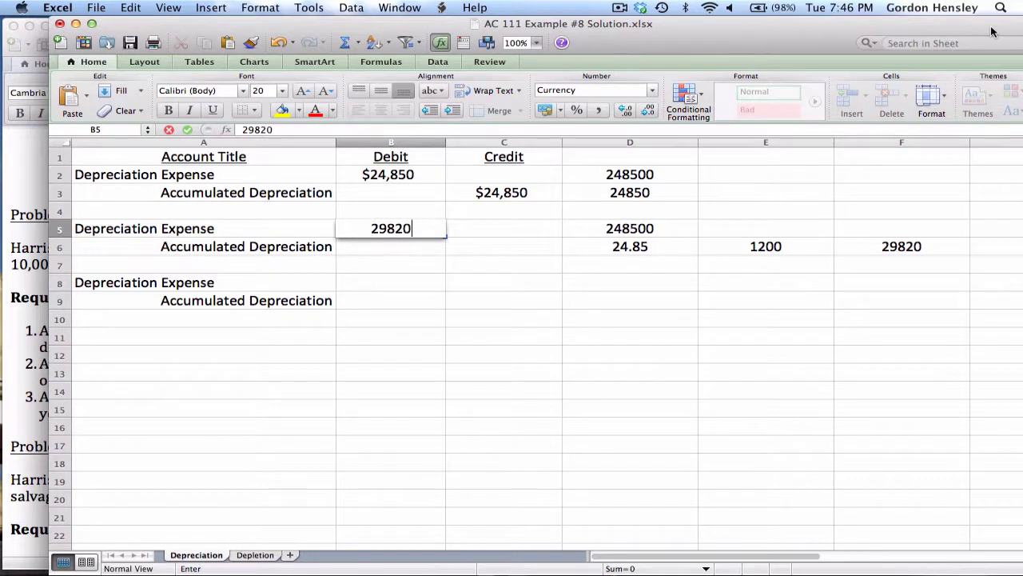
pyautogui.press('Return')
# Enter 29820 in cell C6 as the credit to Accumulated Depreciation in the second journal entry.
pyautogui.press('Right')
pyautogui.write('2')
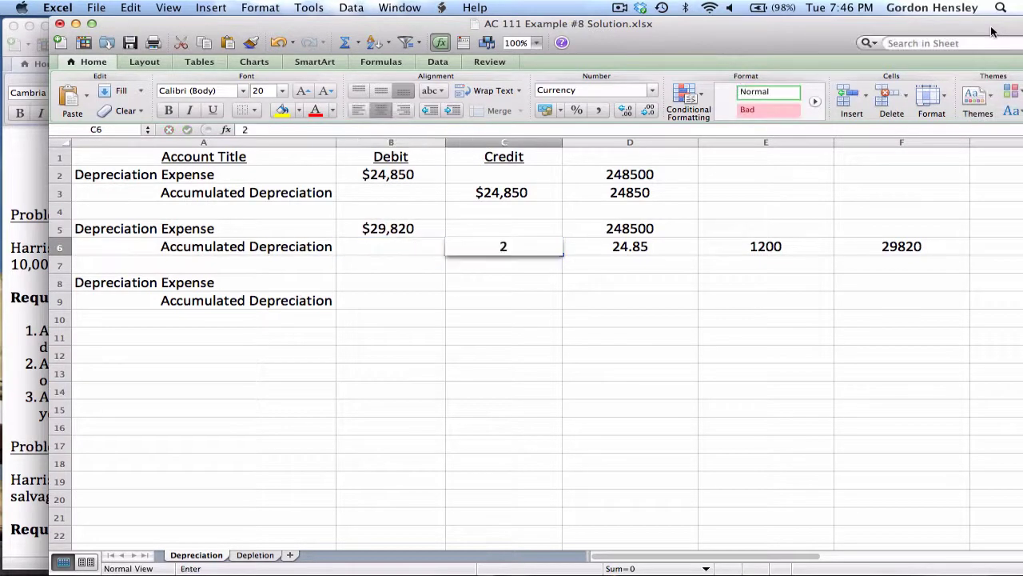
pyautogui.write('9820')
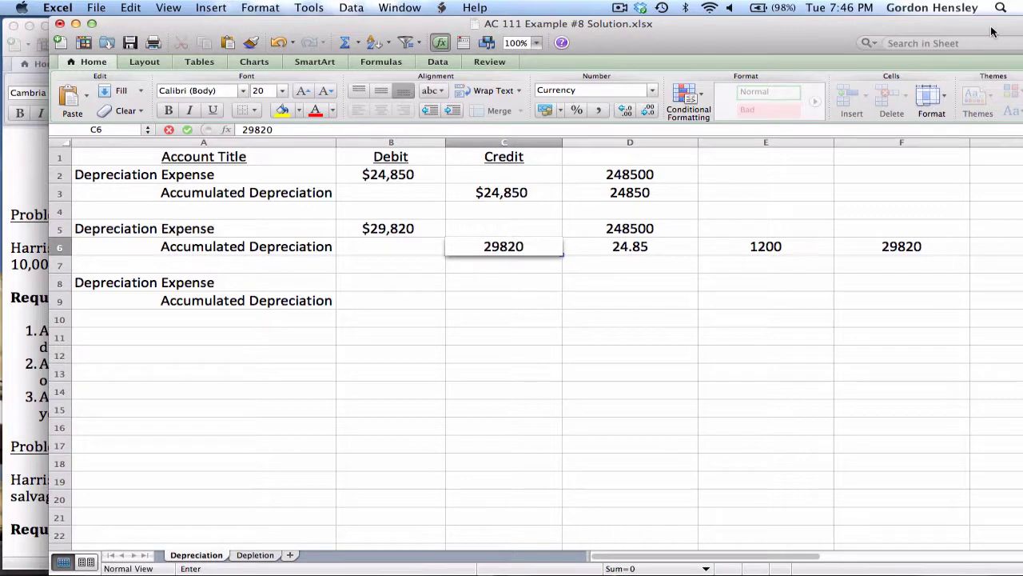
pyautogui.press('Return')
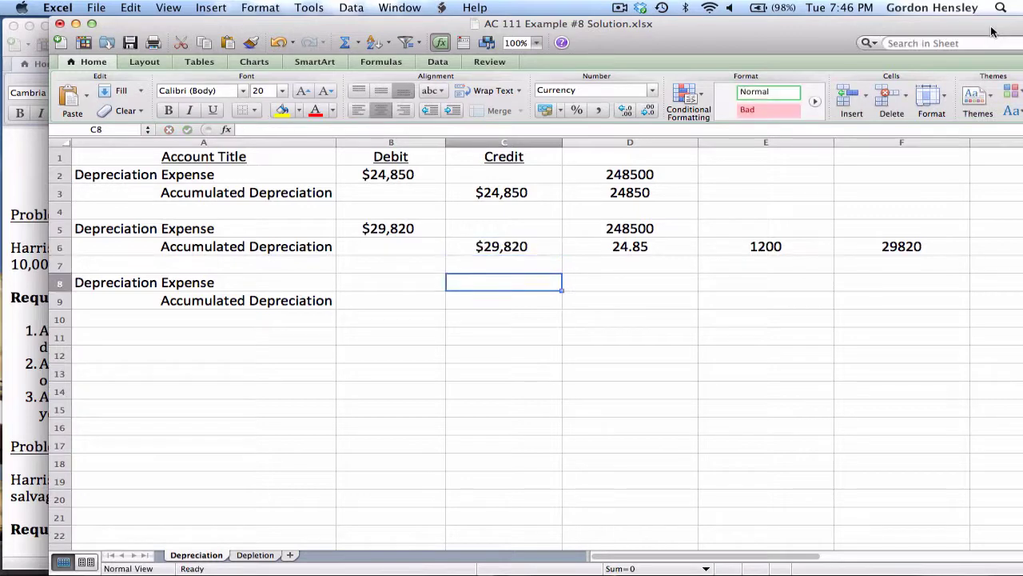
# Switch to the Word assignment and review requirement 3 on the double-declining balance method of depreciation.
pyautogui.press('Down')
pyautogui.press('Right')
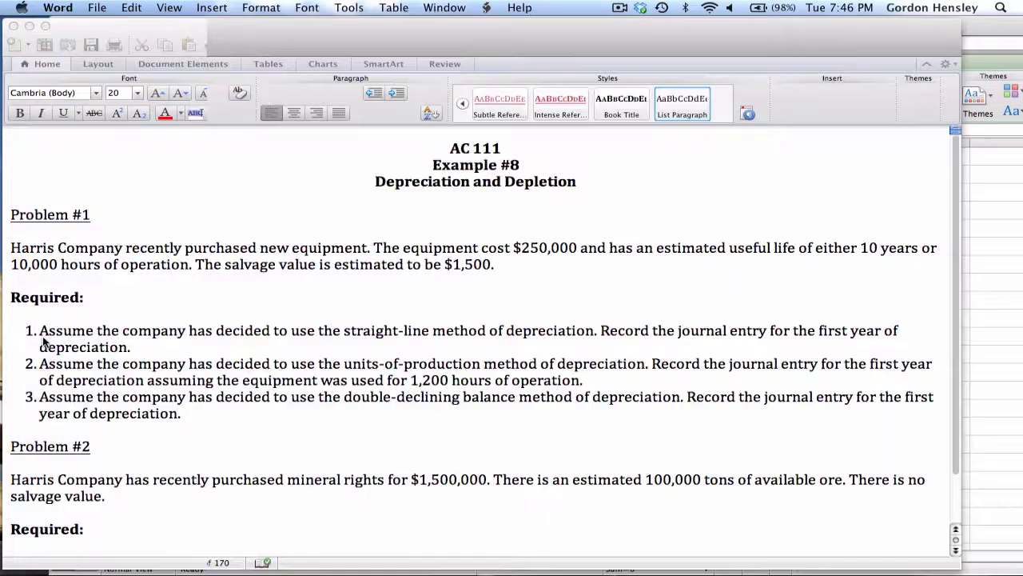
pyautogui.click(46, 342)
pyautogui.click(39, 397)
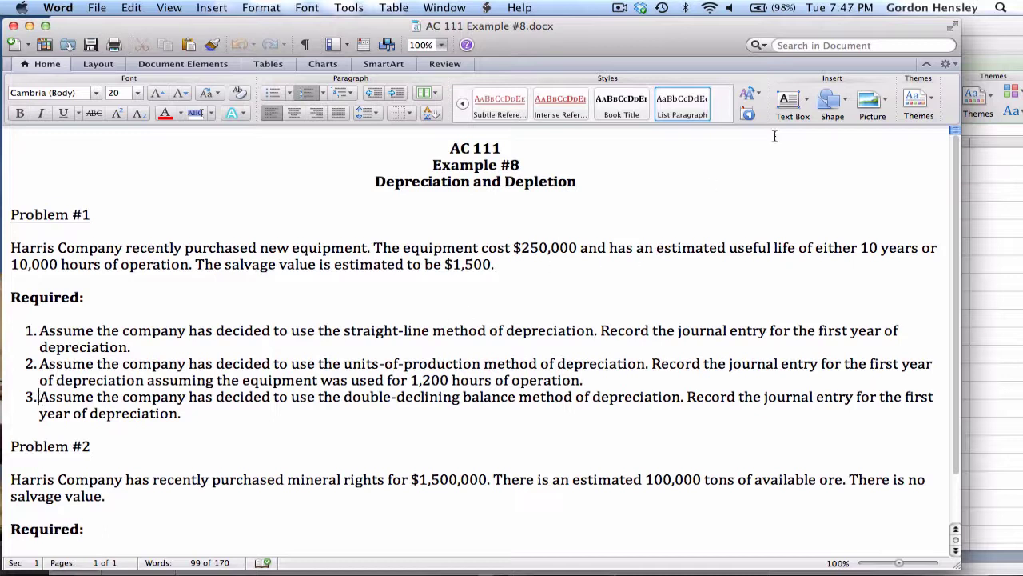
# Return to the Excel solution workbook and calculate the straight-line rate in D8 with =1/10.
pyautogui.click(977, 33)
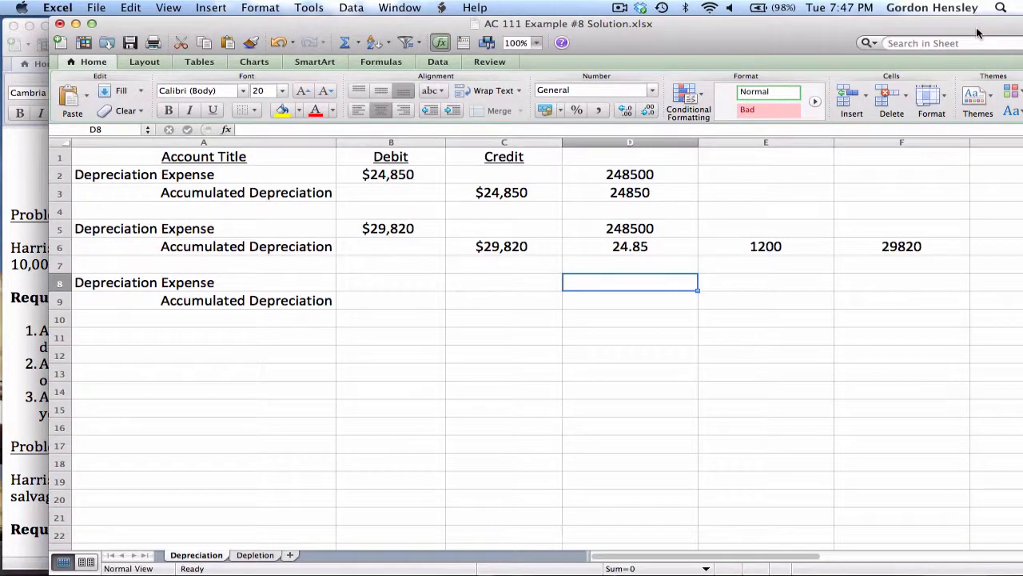
pyautogui.write('=1/10')
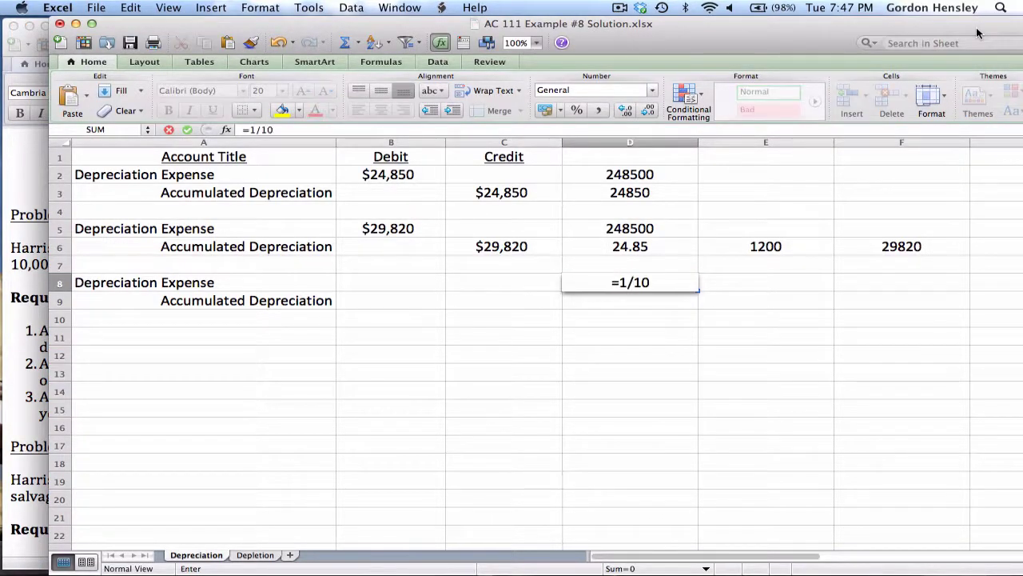
pyautogui.press('Return')
# Calculate the double-declining rate in E8 with the formula =D8*2.
pyautogui.press('Up')
pyautogui.press('Right')
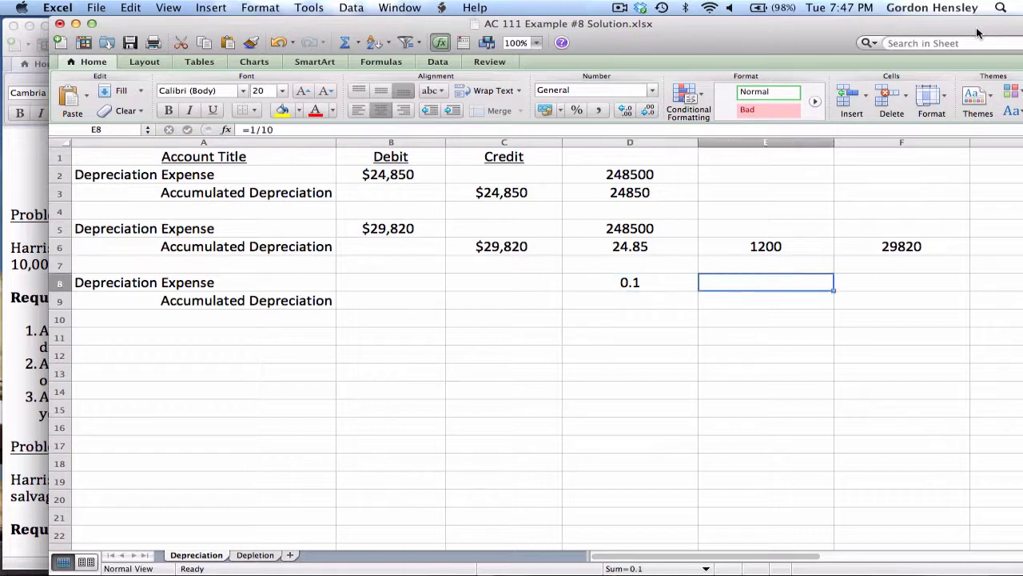
pyautogui.write('=')
pyautogui.press('Left')
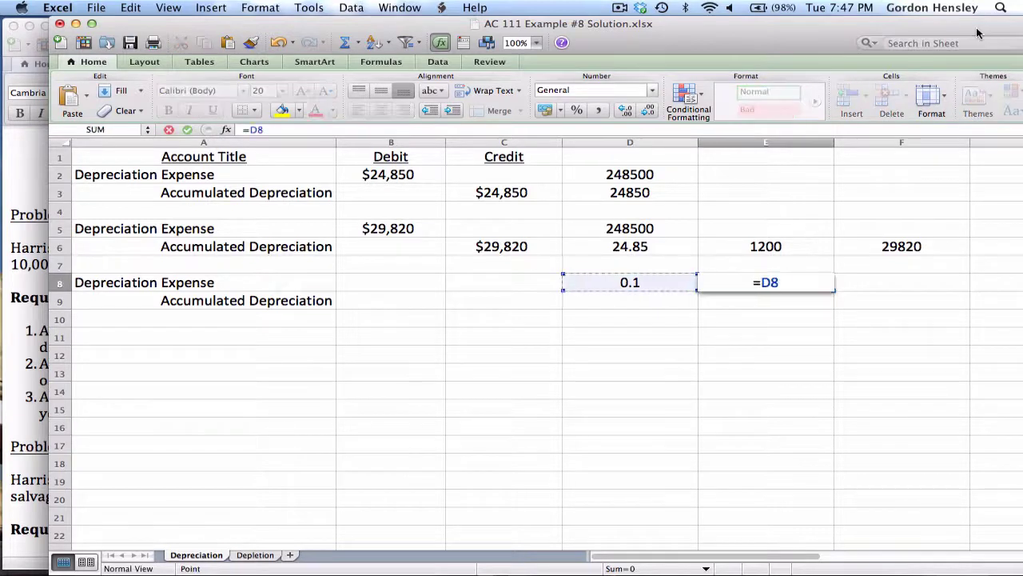
pyautogui.write('*2')
pyautogui.press('Return')
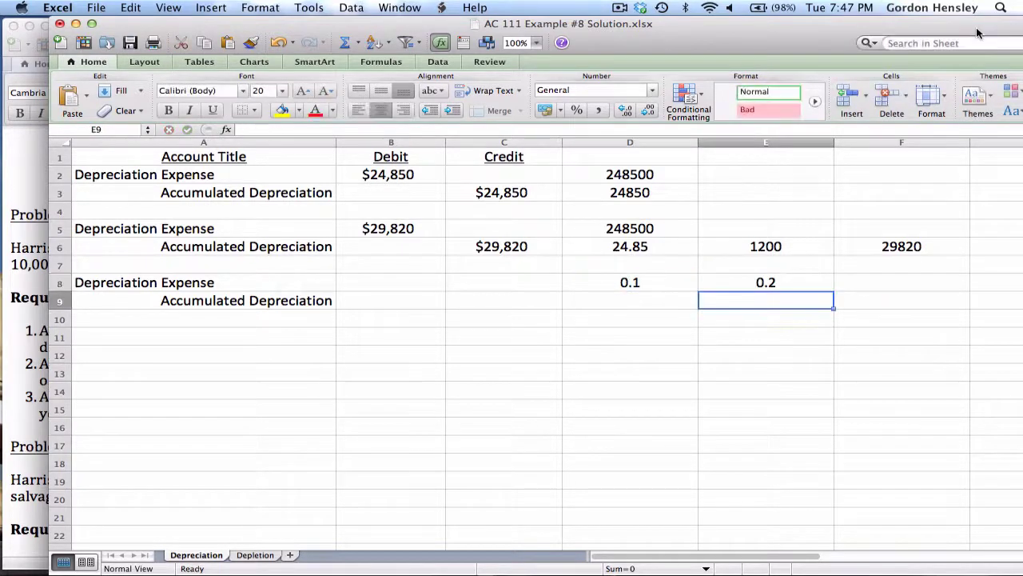
# Calculate the first-year double-declining depreciation in F8 with the formula =E8*250000.
pyautogui.press('Up')
pyautogui.press('Right')
pyautogui.write('=')
pyautogui.press('Left')
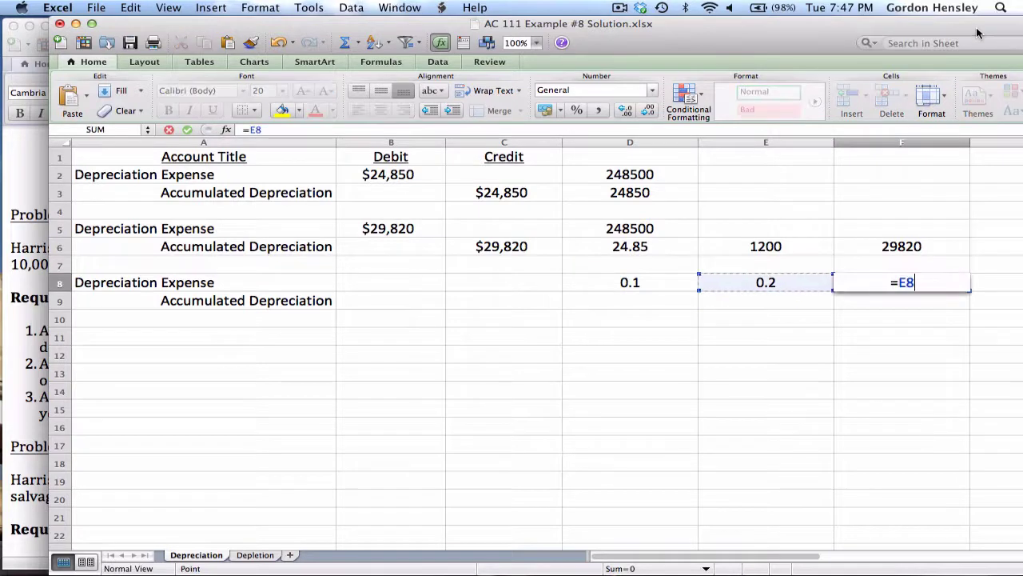
pyautogui.write('*')
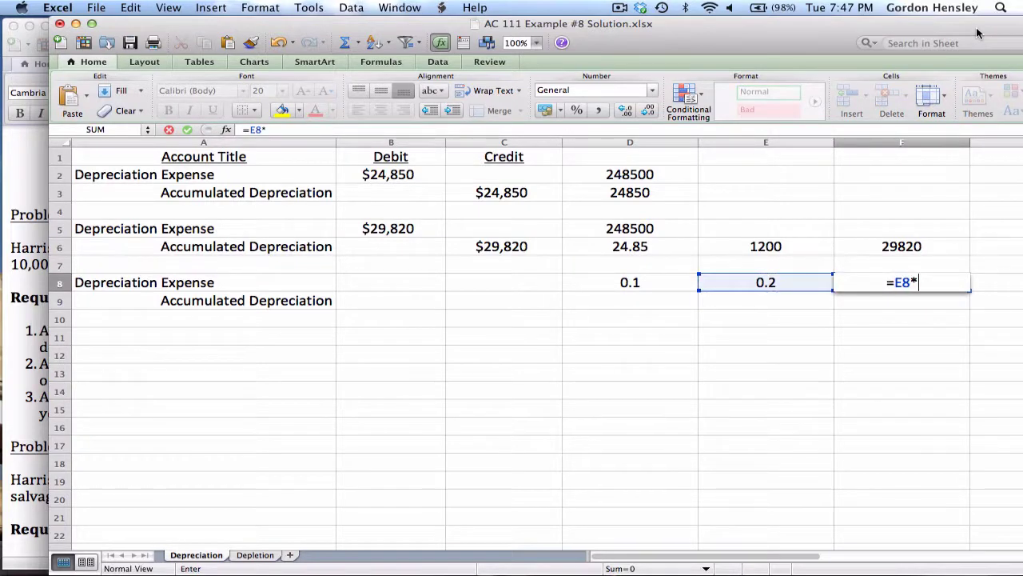
pyautogui.write('250000')
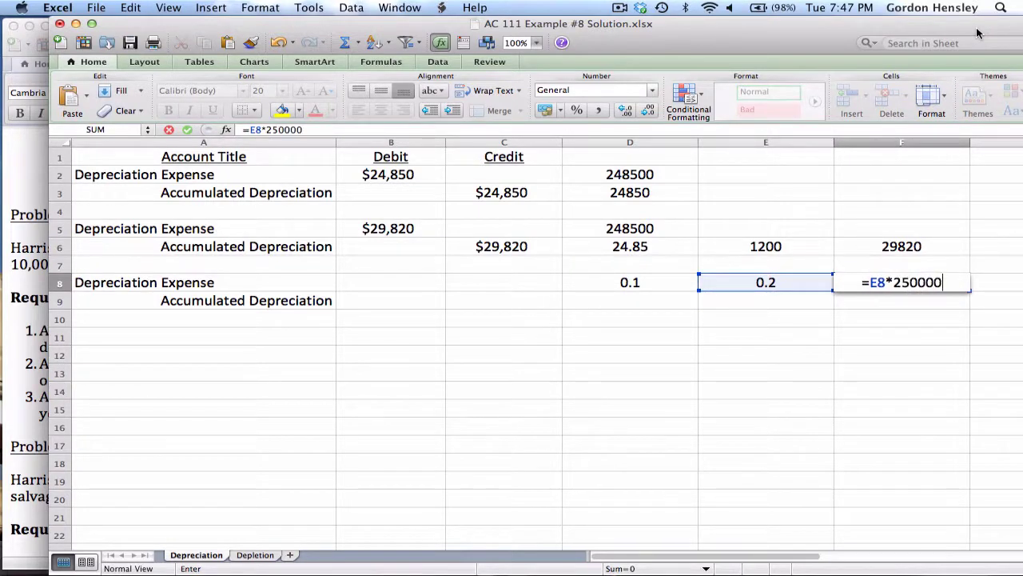
pyautogui.press('Return')
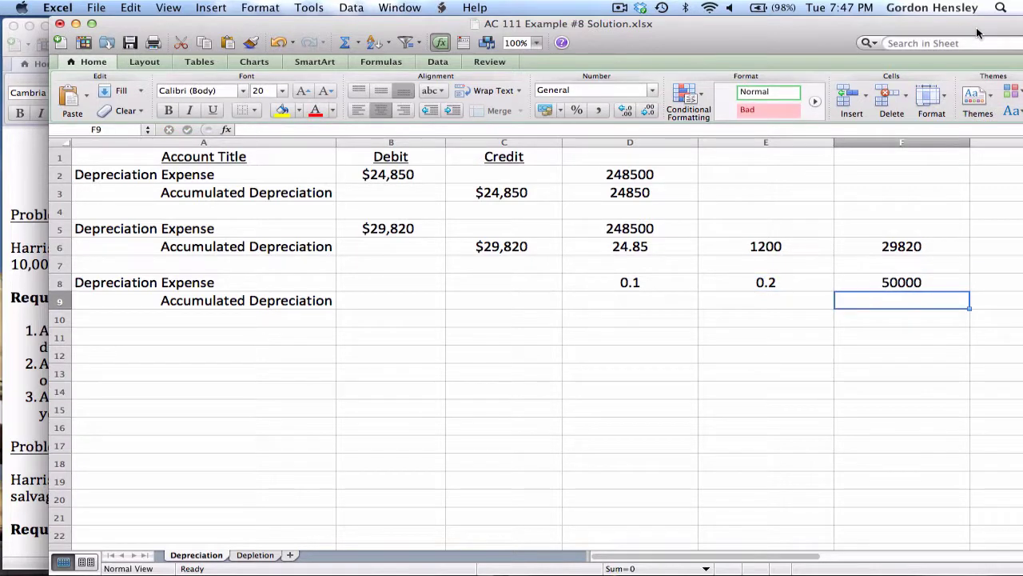
# Review the double-declining balance calculations in cells D8, E8 and F8.
pyautogui.press('Up')
pyautogui.press('Left')
pyautogui.press('Left')
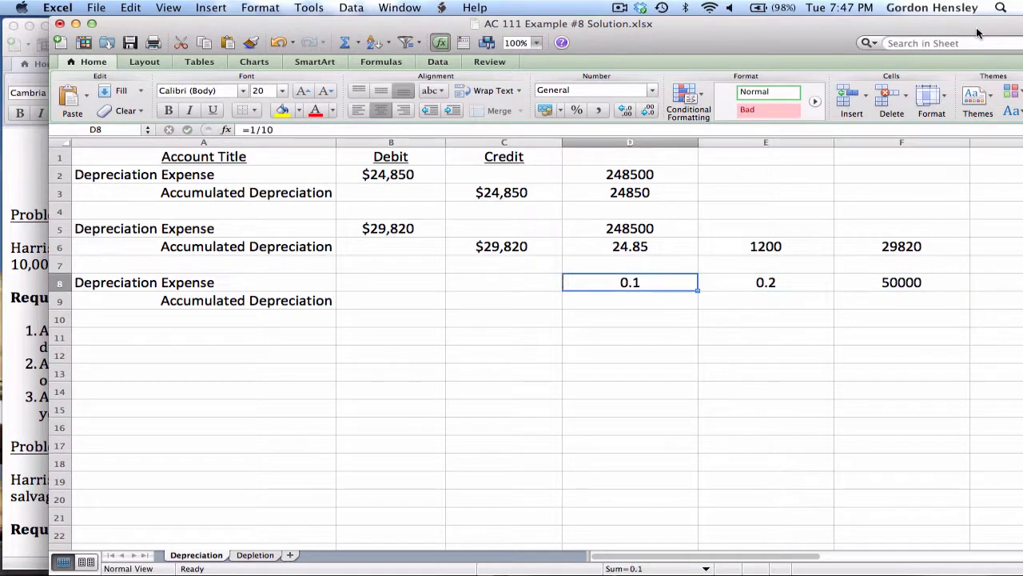
pyautogui.press('Right')
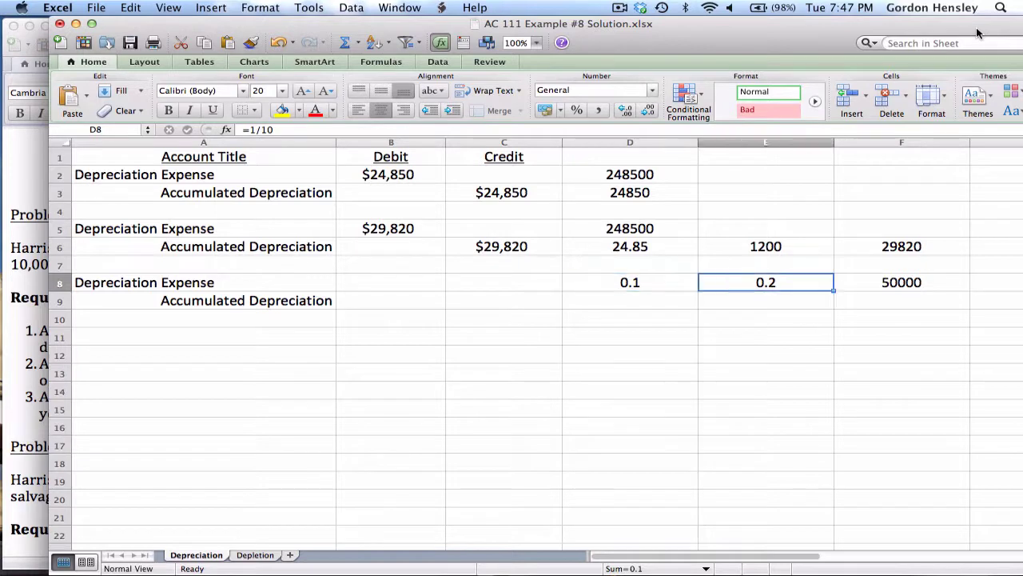
pyautogui.press('Right')
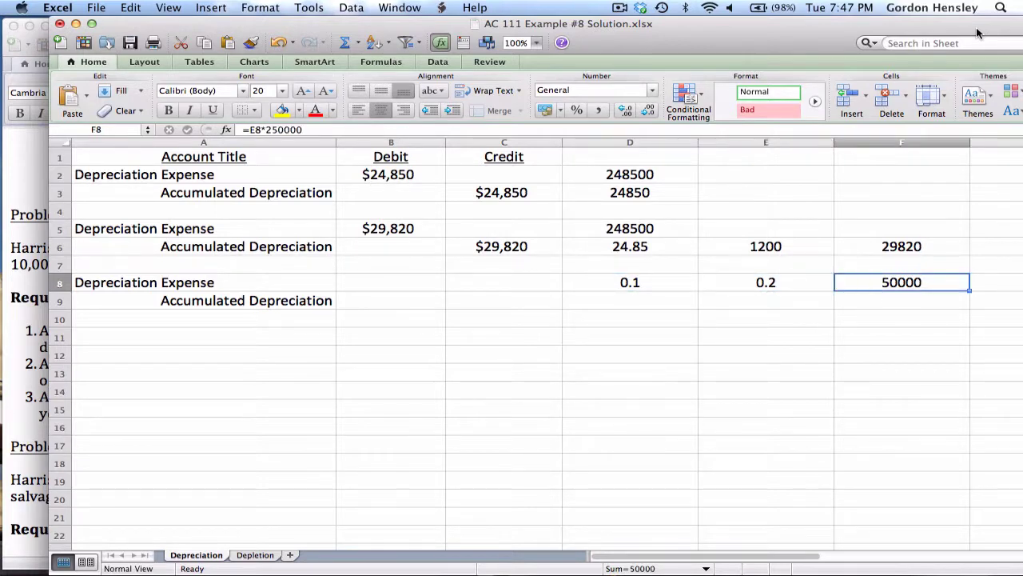
pyautogui.press('Left')
pyautogui.press('Left')
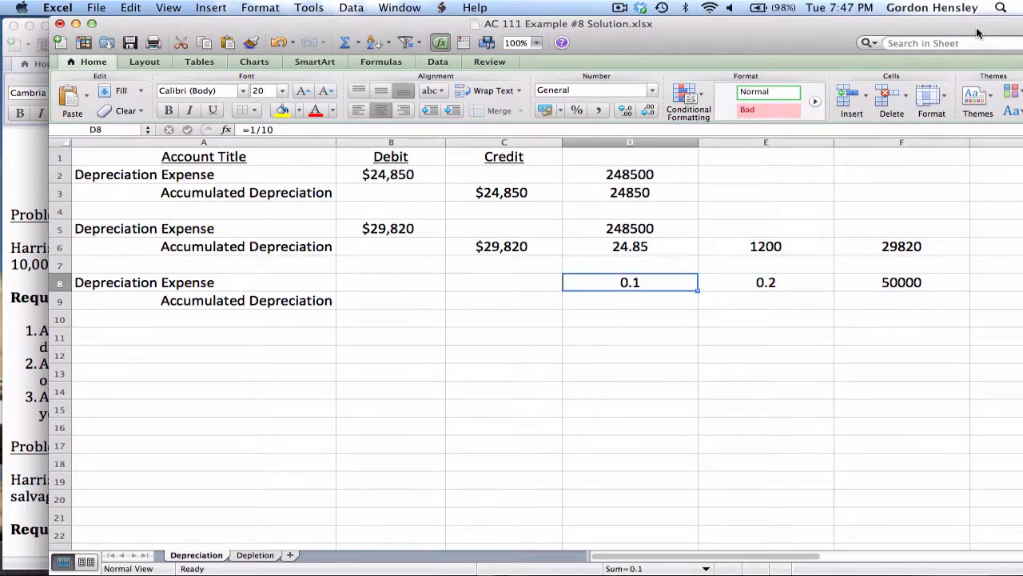
pyautogui.press('Right')
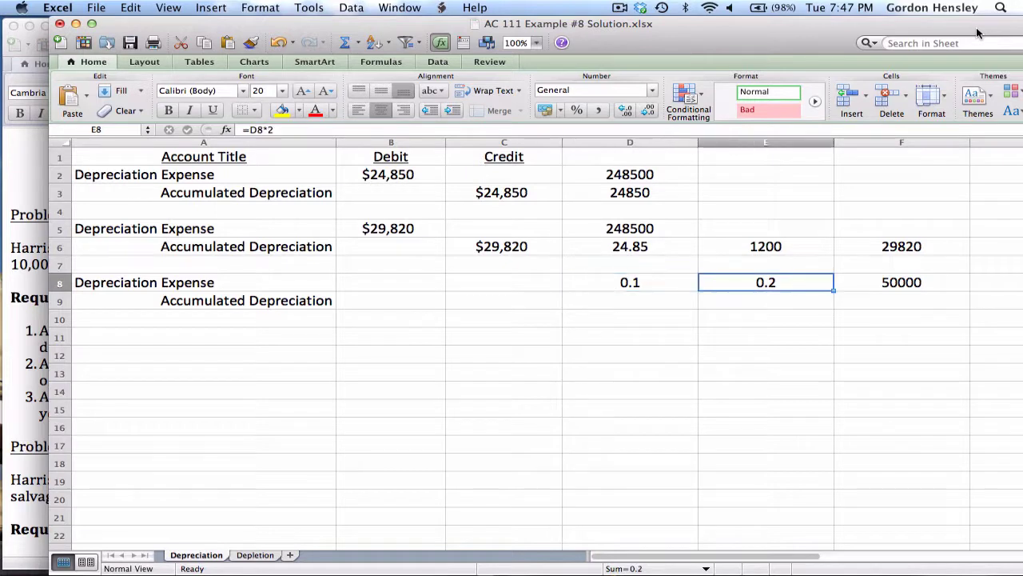
pyautogui.press('Right')
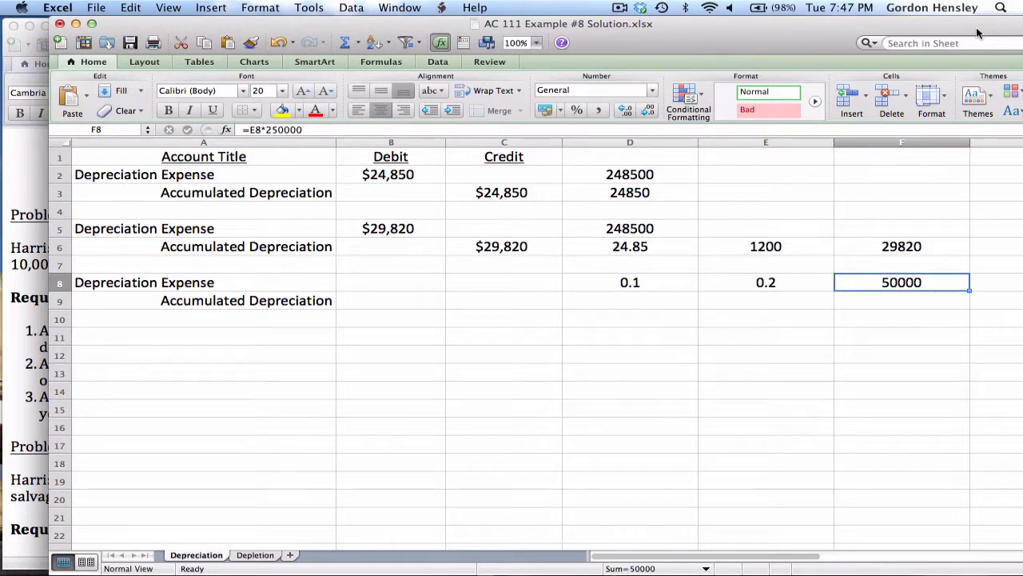
# Record the third journal entry with 50000 as the debit in B8 and 50,000 as the credit in C9.
pyautogui.press('Left')
pyautogui.press('Left')
pyautogui.press('Left')
pyautogui.press('Left')
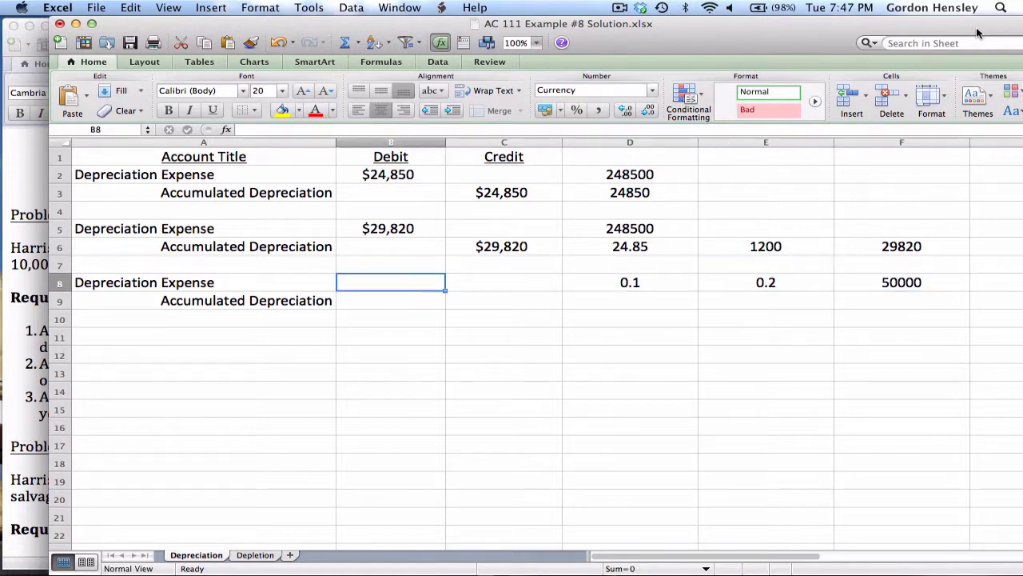
pyautogui.write('50000')
pyautogui.press('Return')
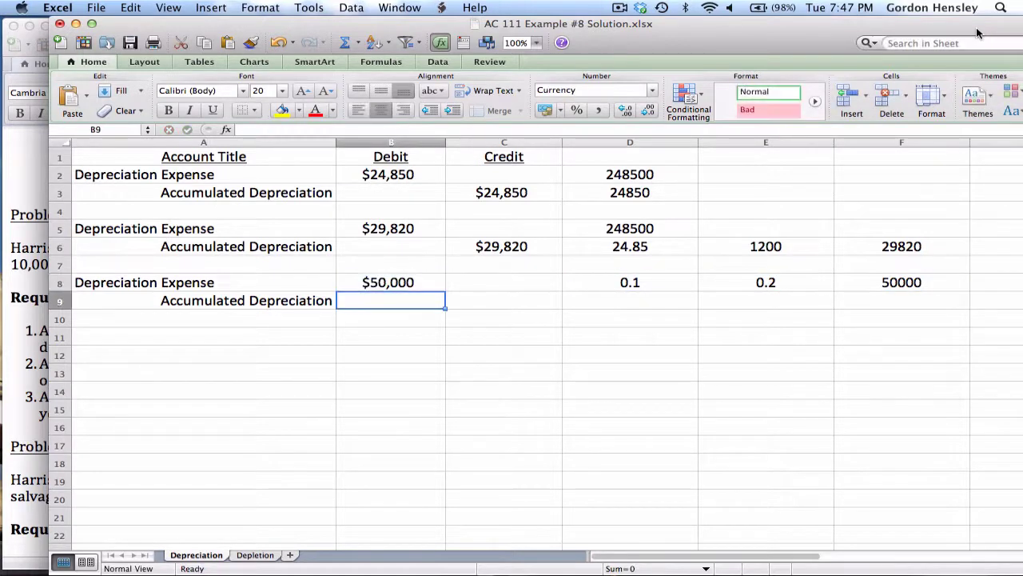
pyautogui.press('Right')
pyautogui.write('50')
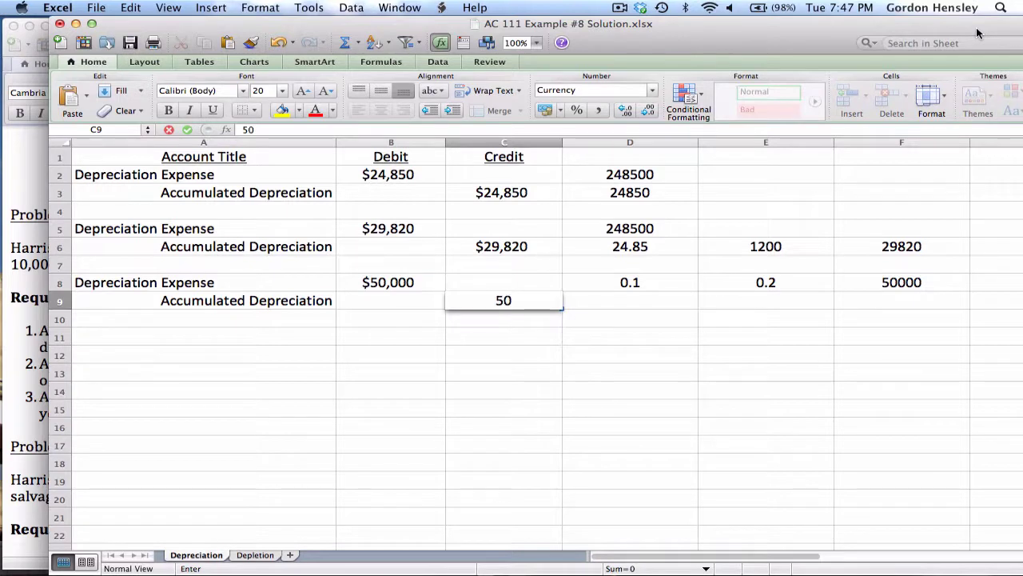
pyautogui.write(',000')
pyautogui.press('Return')
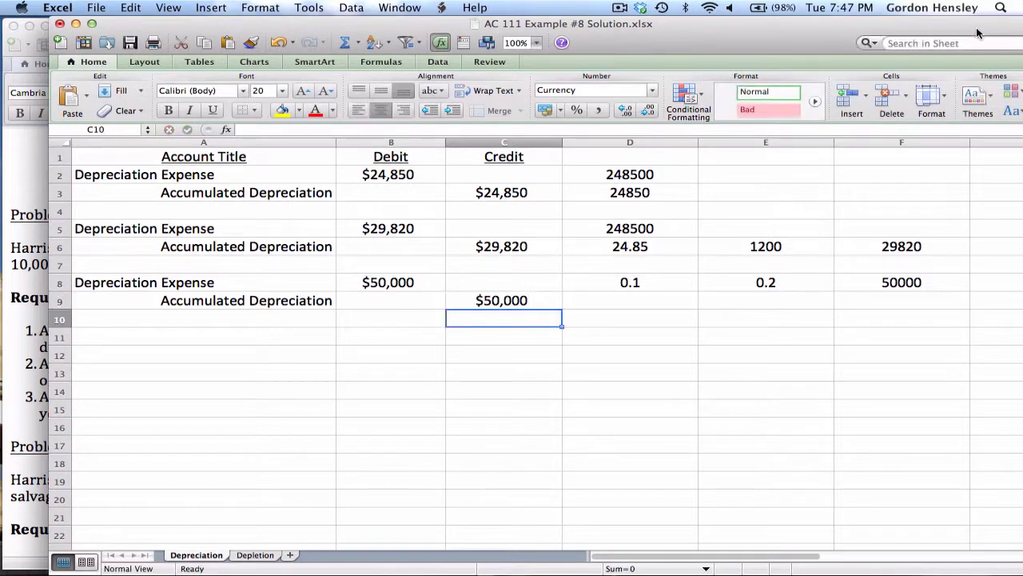
# Review the account titles of the recorded journal entries in column A, from the third entry up to the header.
pyautogui.press('Left')
pyautogui.press('Left')
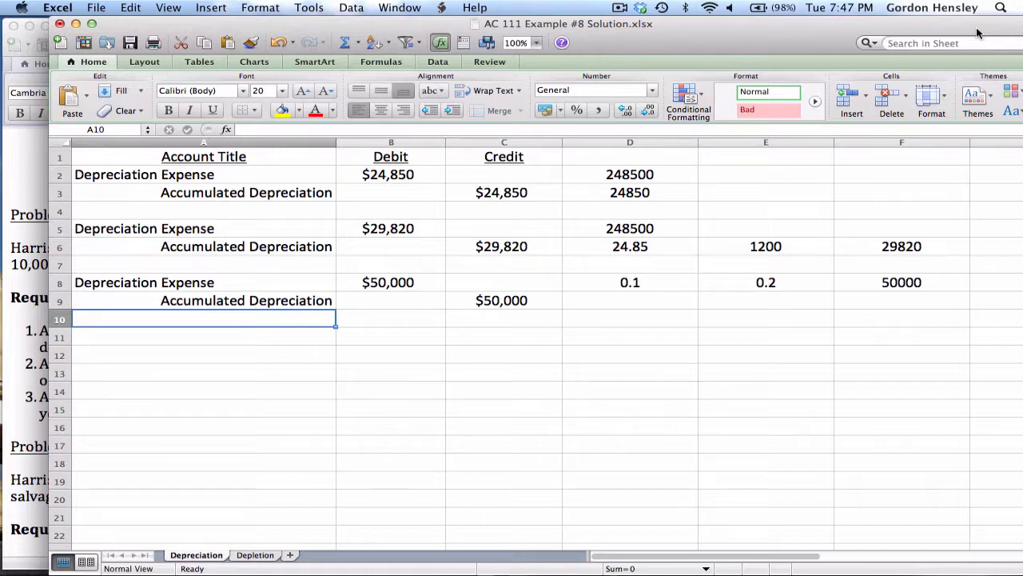
pyautogui.press('Up')
pyautogui.press('Up')
pyautogui.press('Down')
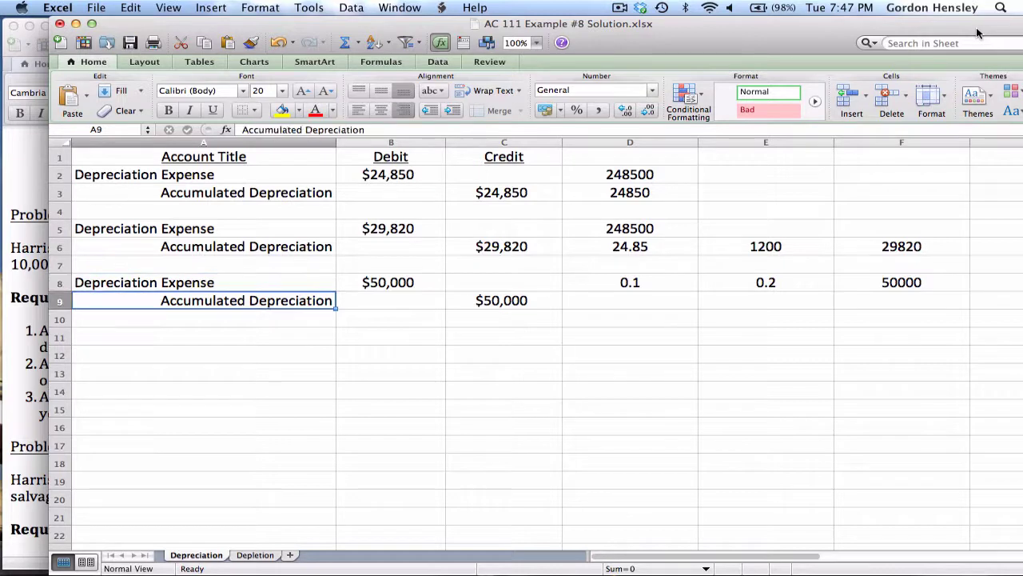
pyautogui.press('Up')
pyautogui.press('Up')
pyautogui.press('Up')
pyautogui.press('Up')
pyautogui.press('Up')
pyautogui.press('Up')
pyautogui.press('Up')
pyautogui.press('Up')
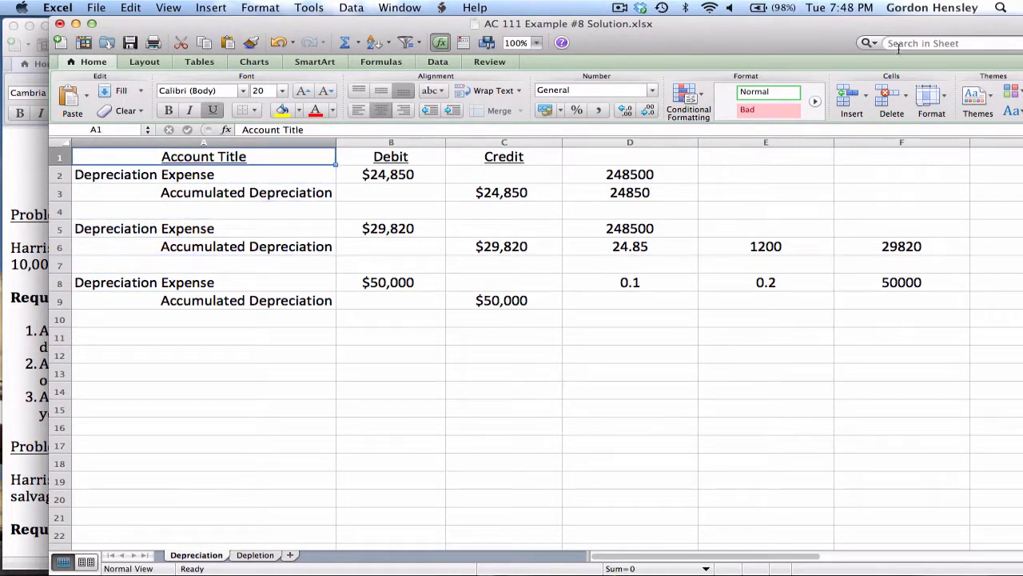
# Switch to the Word assignment and read Problem #2 on the mineral rights, including its depletion requirement.
pyautogui.click(28, 248)
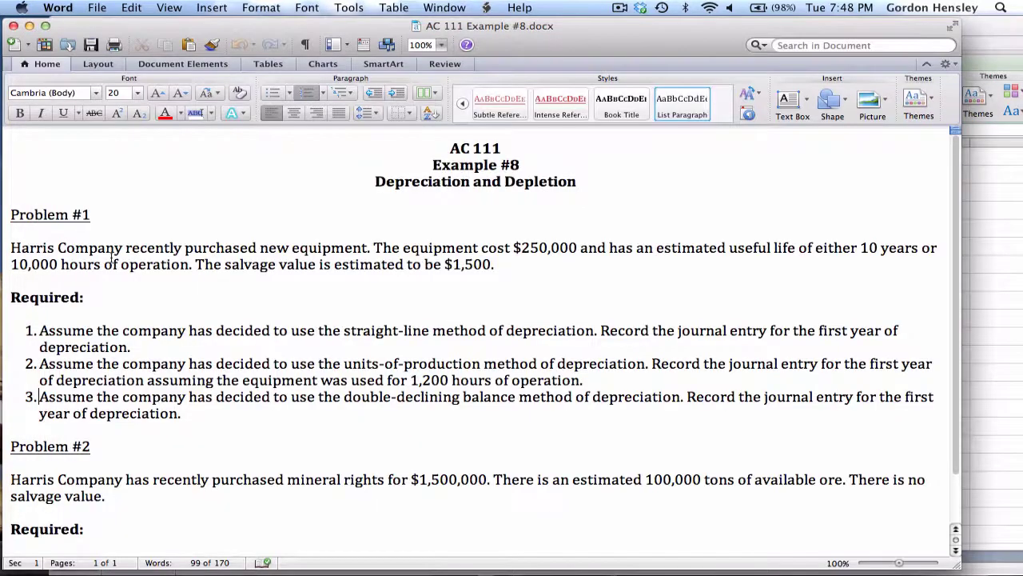
pyautogui.scroll(-2, 127, 352)
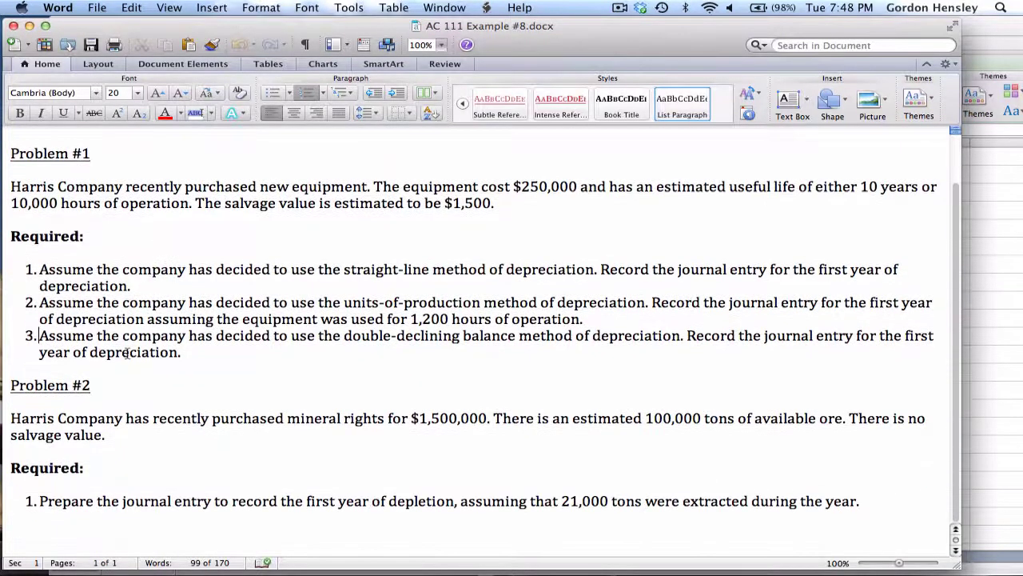
pyautogui.click(97, 383)
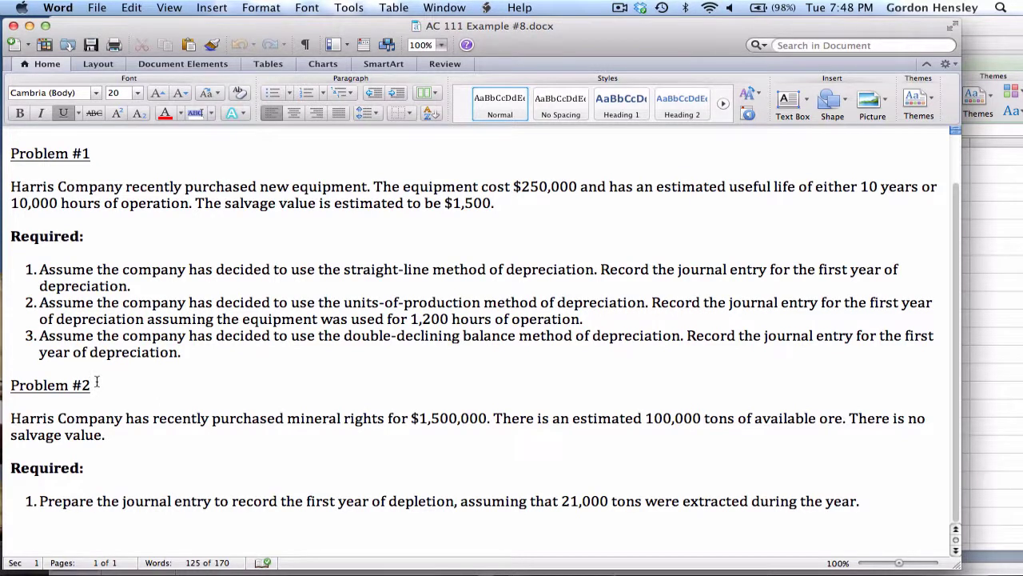
pyautogui.click(95, 469)
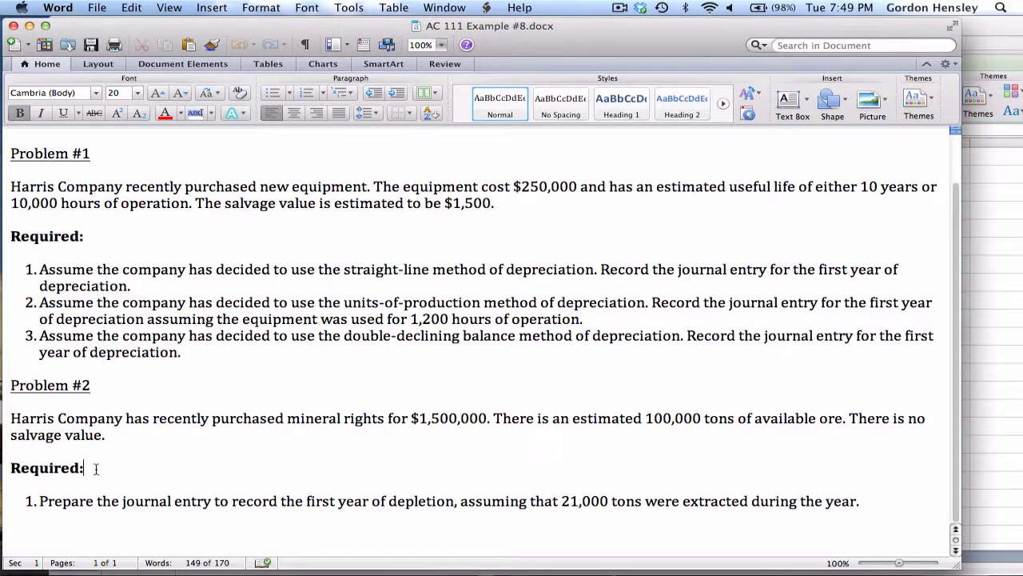
# Return to the Excel solution workbook and enter Depletion Expense in A2 of the Depletion sheet.
pyautogui.click(969, 24)
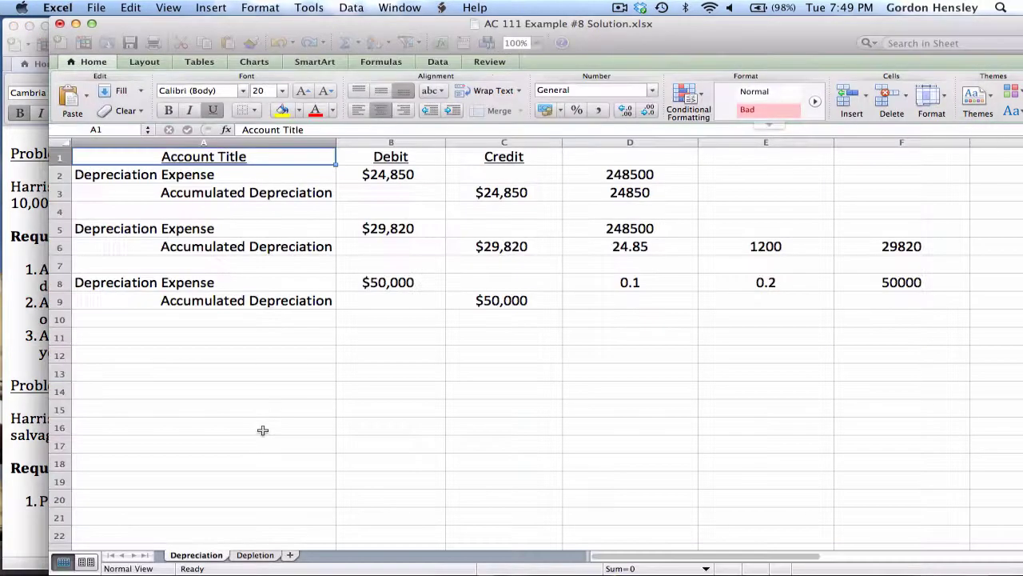
pyautogui.click(249, 557)
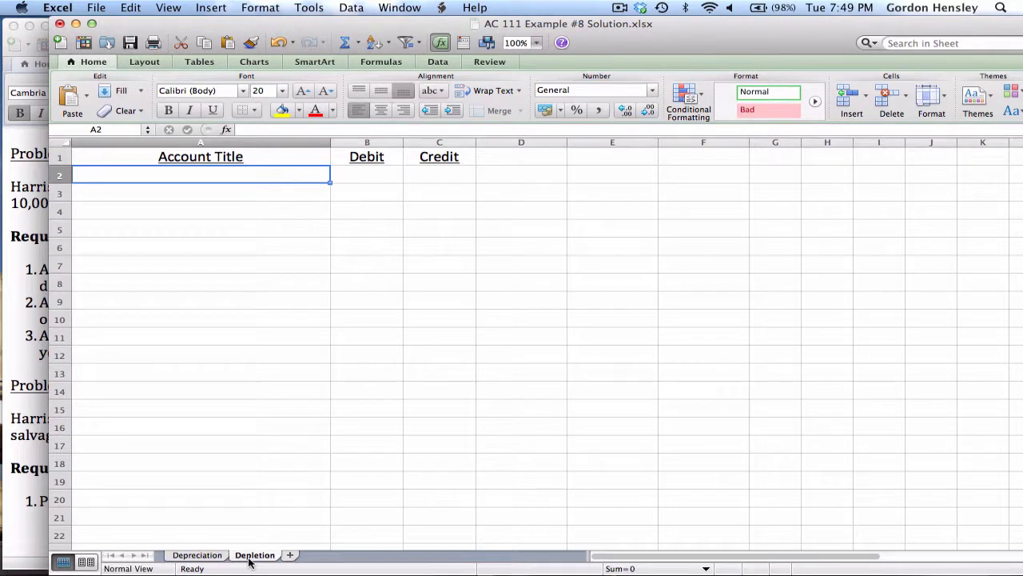
pyautogui.write('Deplet')
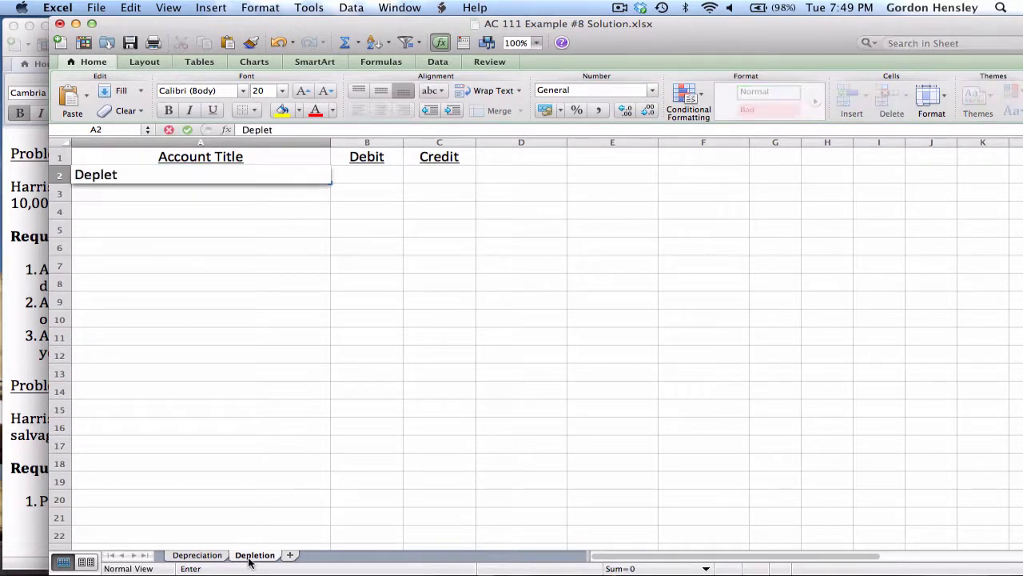
pyautogui.write('ion Expense')
pyautogui.press('Return')
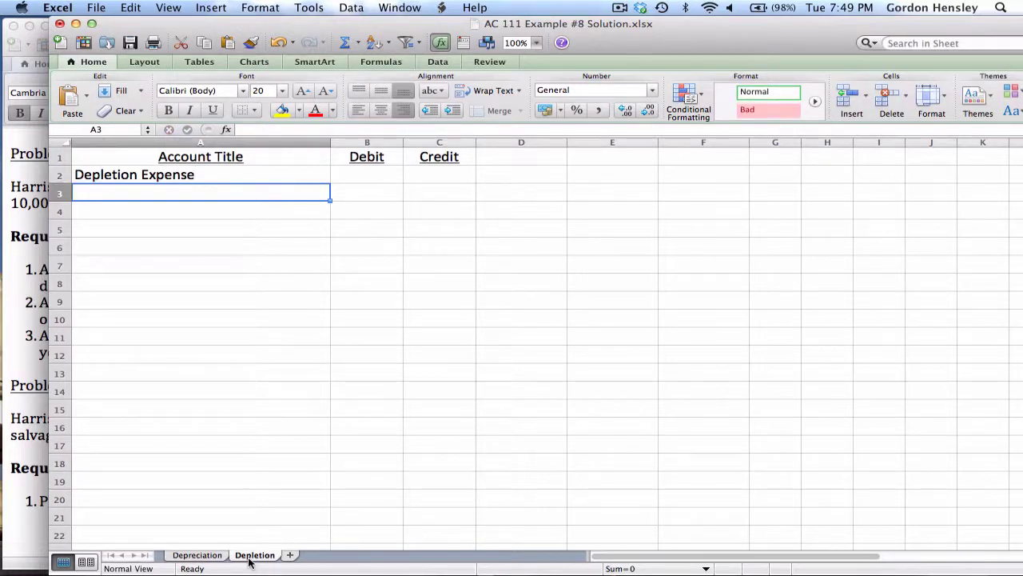
# Enter Accumulated Depletion in A3 as the credited account title.
pyautogui.write('A')
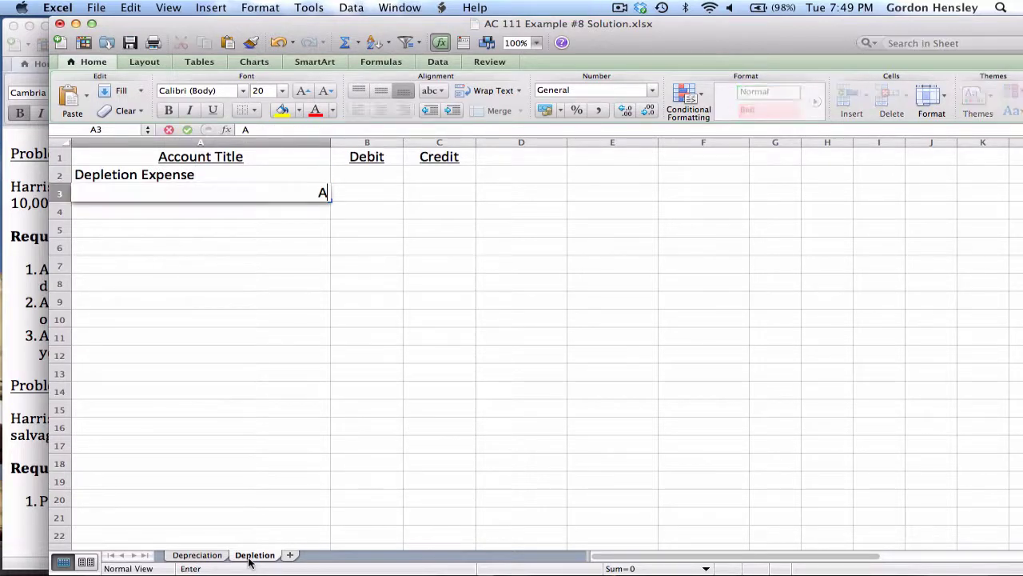
pyautogui.write('ccumula')
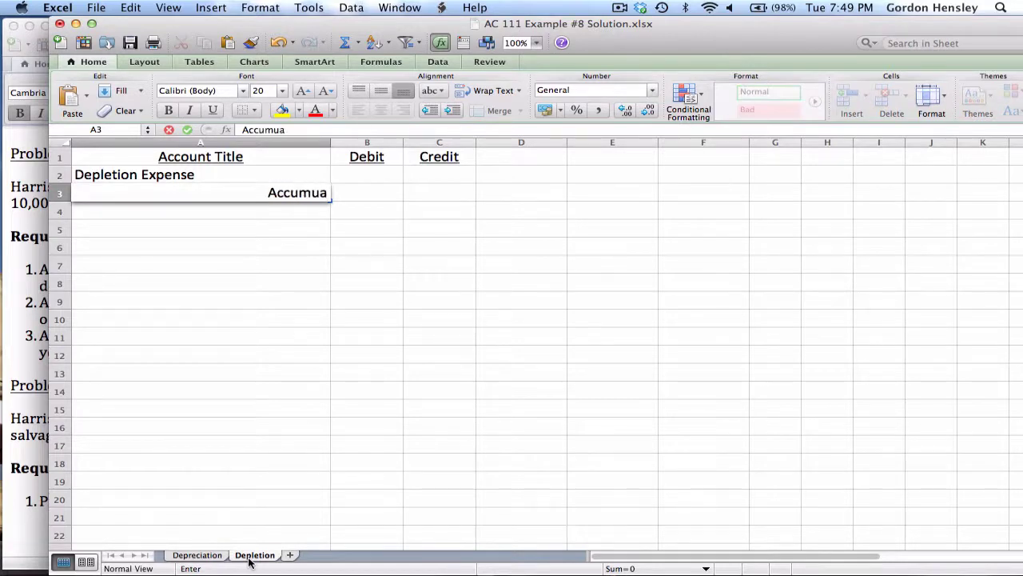
pyautogui.press('BackSpace')
pyautogui.write('lated')
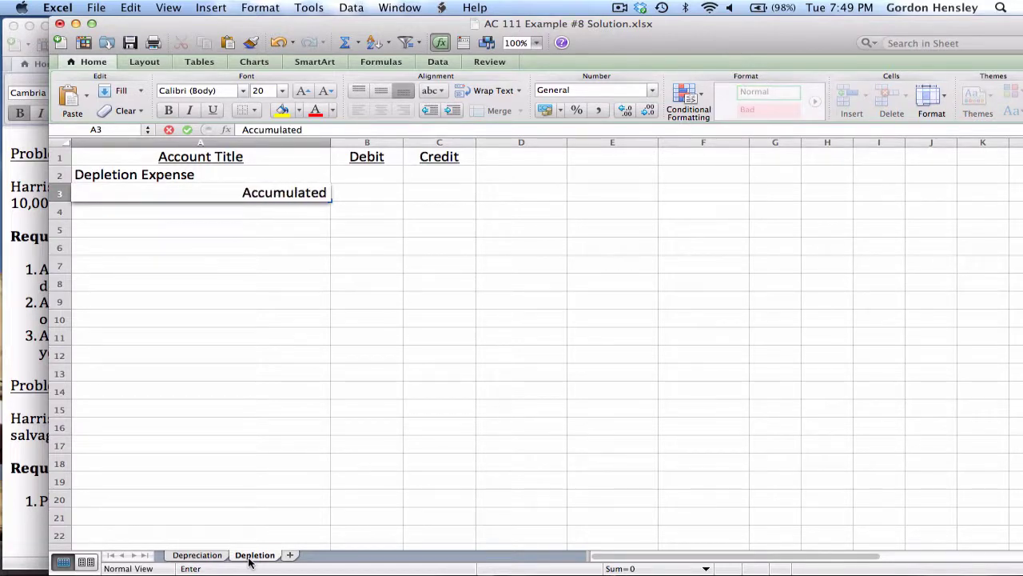
pyautogui.write(' Depletion')
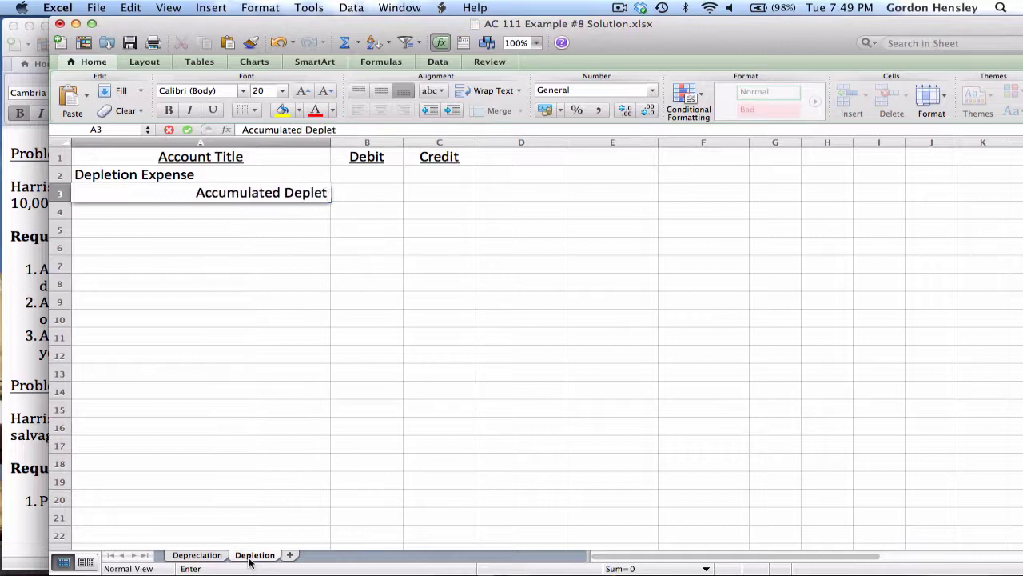
pyautogui.press('Return')
# Enter the mineral rights cost in D2 as =1500000.
pyautogui.press('Up')
pyautogui.press('Up')
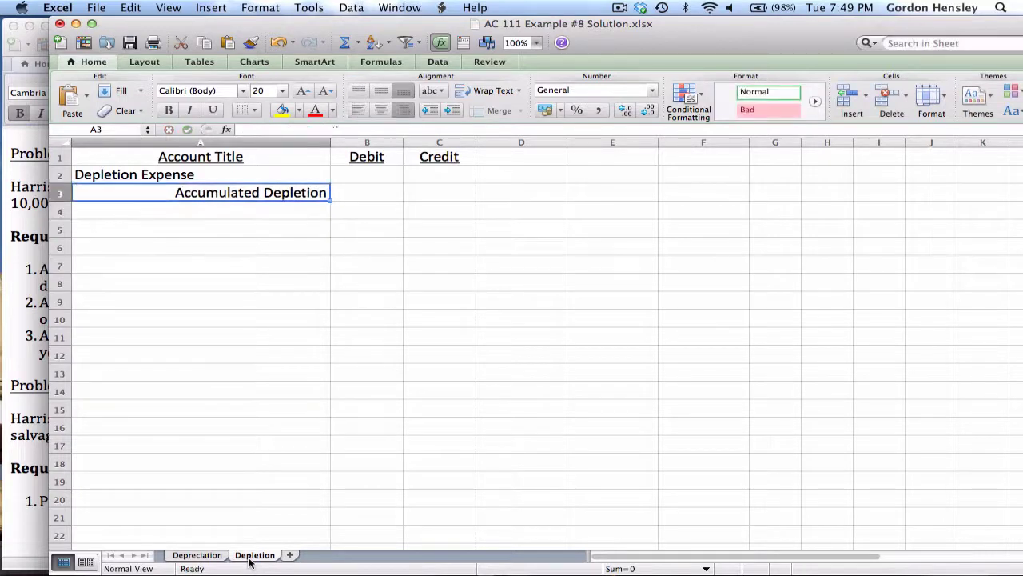
pyautogui.press('Right')
pyautogui.press('Right')
pyautogui.press('Right')
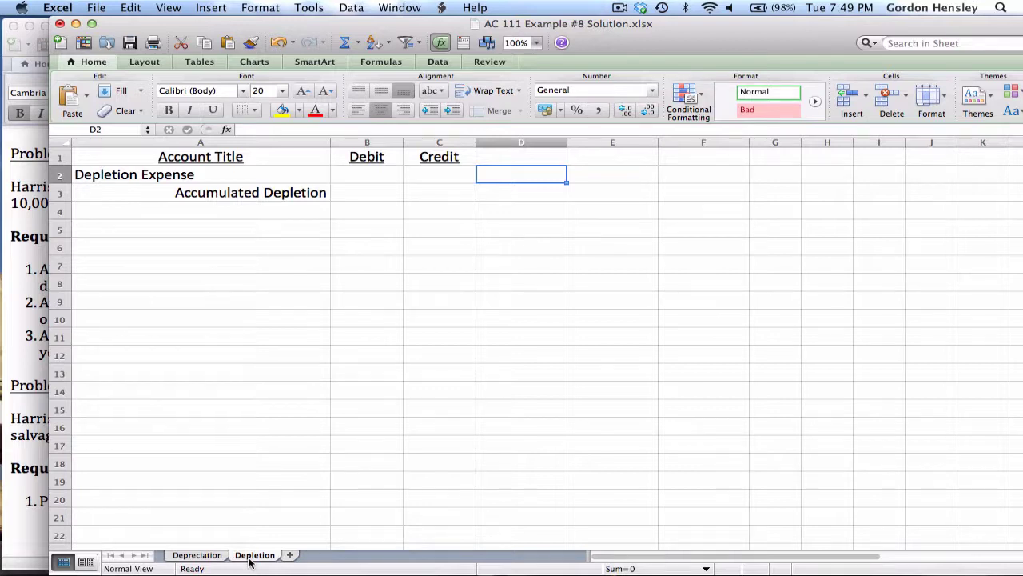
pyautogui.write('=')
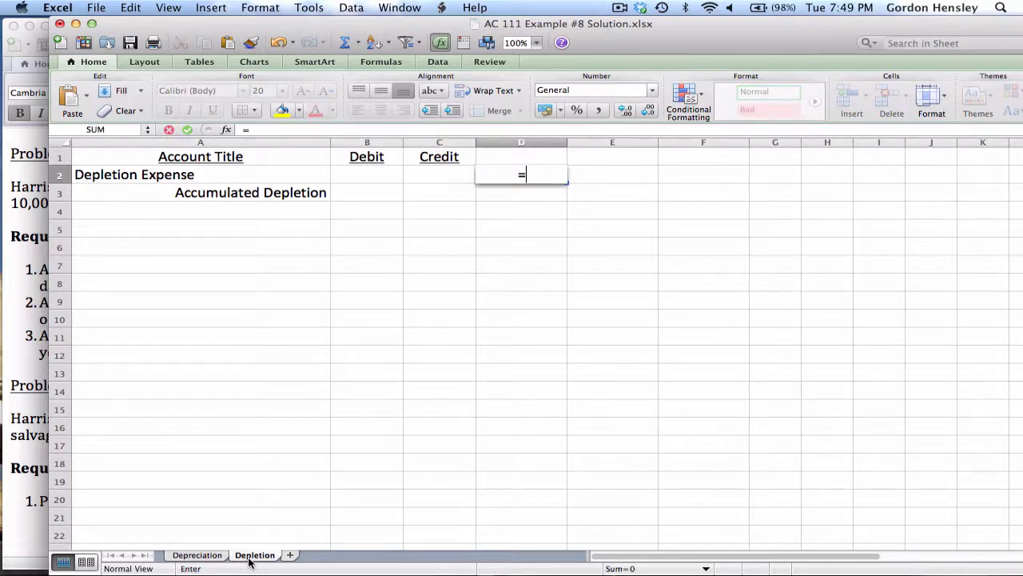
pyautogui.write('150000')
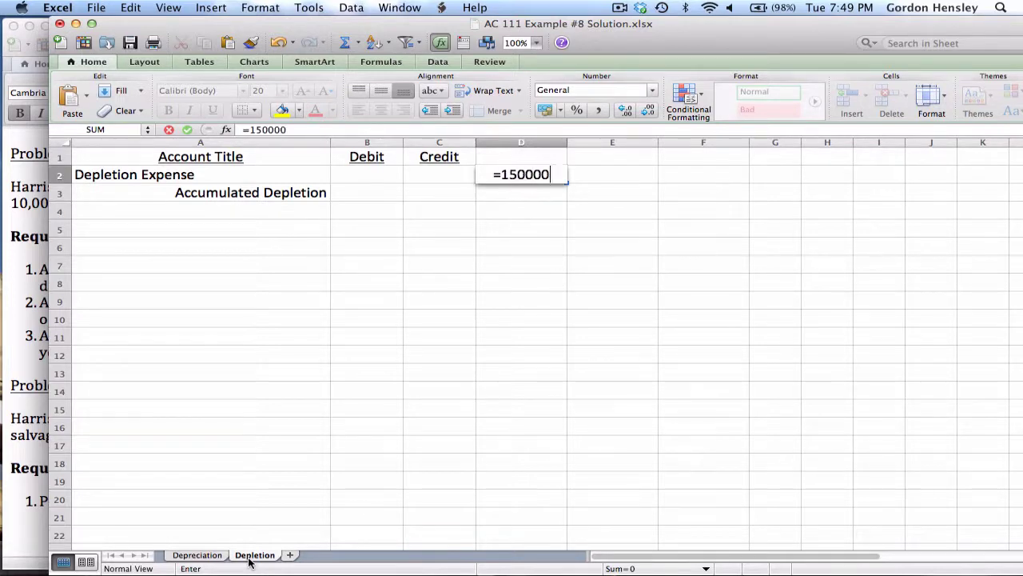
pyautogui.write('0')
pyautogui.press('Return')
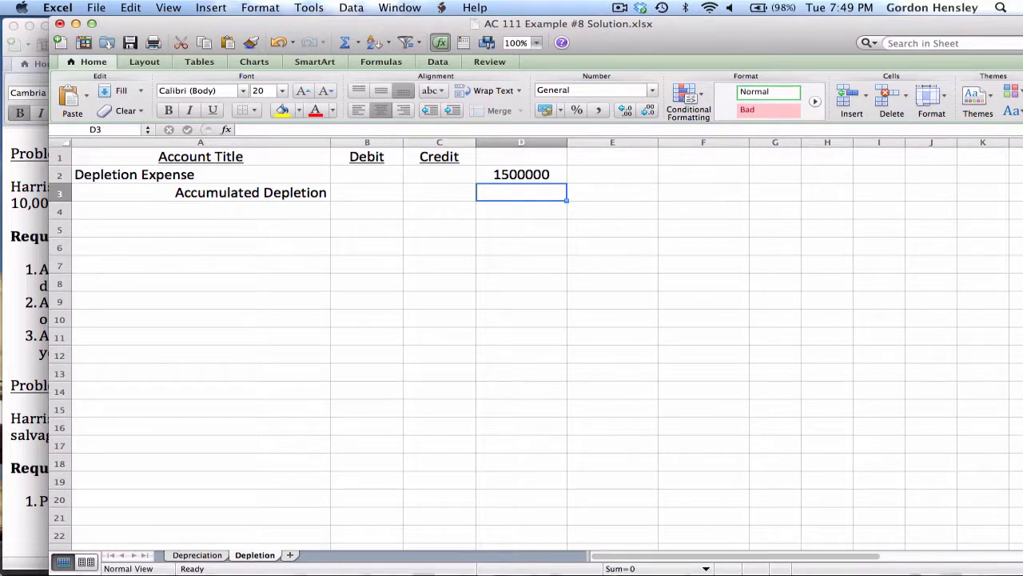
# Check the estimated tons of ore in the Word assignment, then calculate the depletion rate per ton in Excel cell D3 as =D2/100000.
pyautogui.click(28, 487)
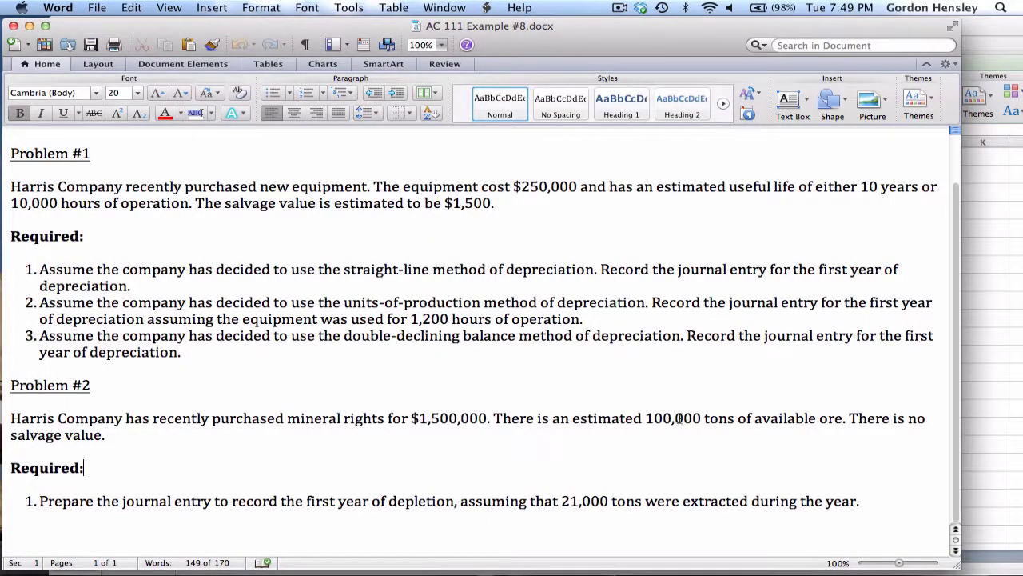
pyautogui.click(993, 42)
pyautogui.write('=')
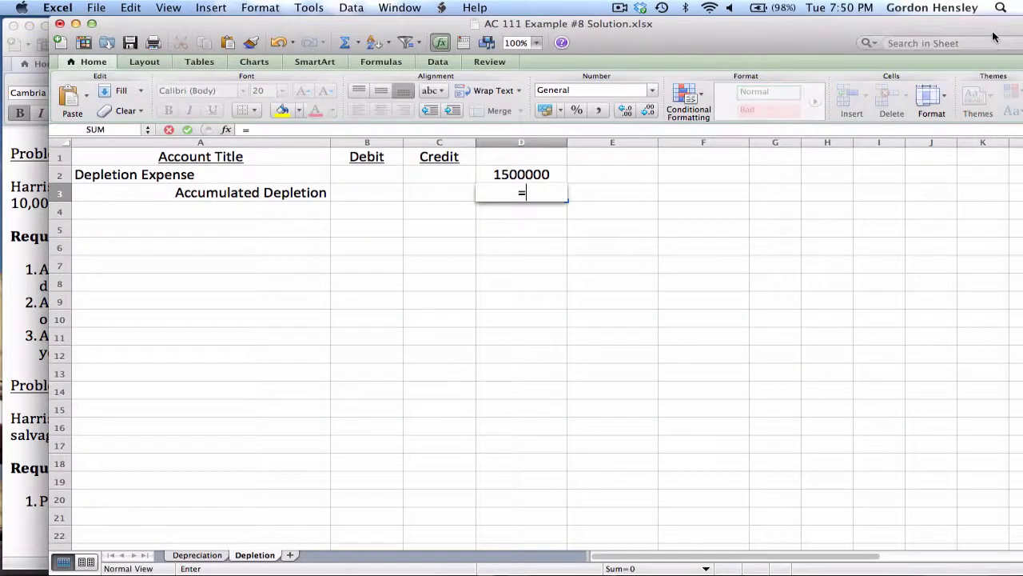
pyautogui.write('D2/100000')
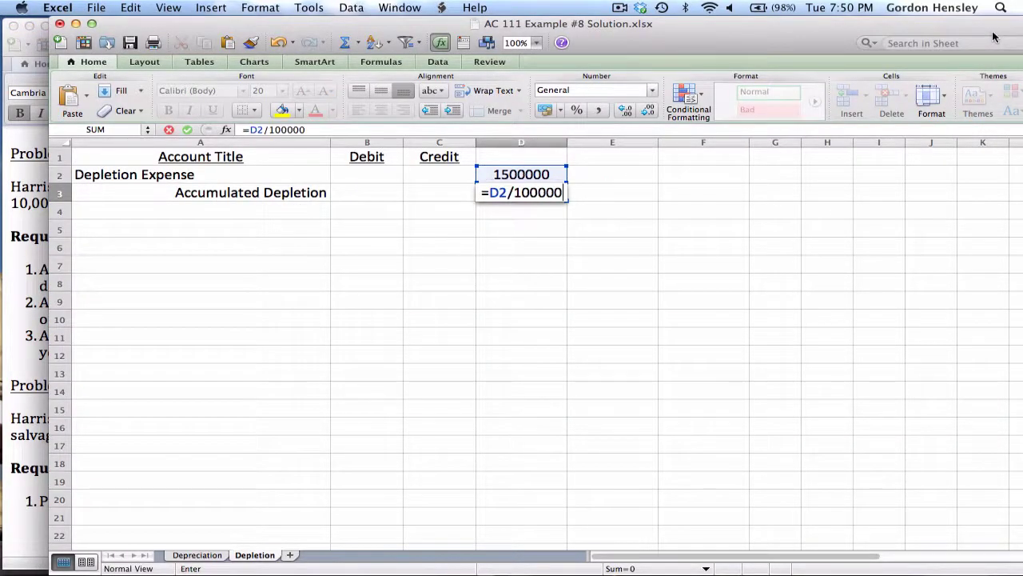
pyautogui.press('Return')
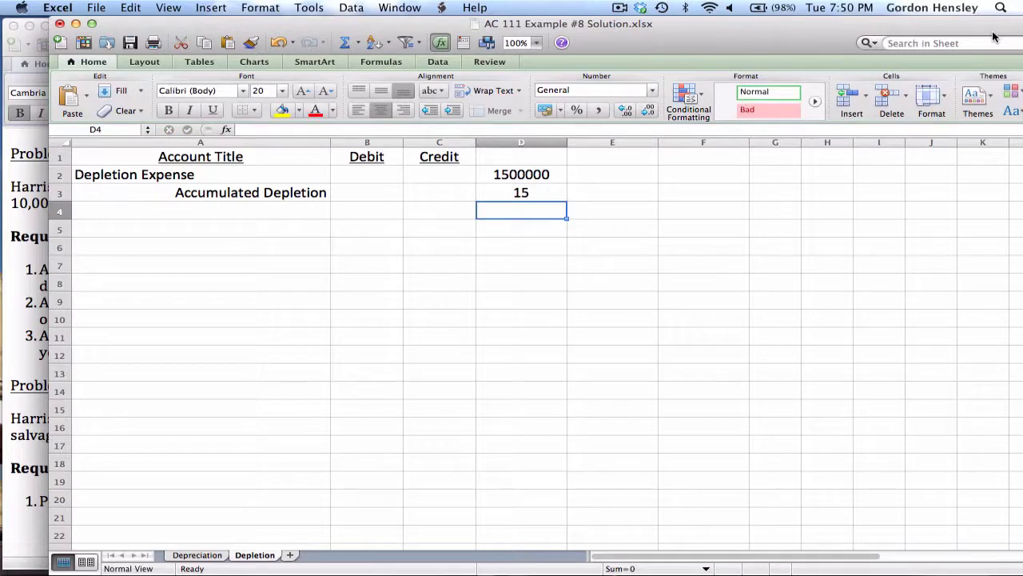
# Check the tons extracted during the year in the Word assignment and enter 21000 in E3 of the Excel Depletion sheet.
pyautogui.press('Up')
pyautogui.press('Right')
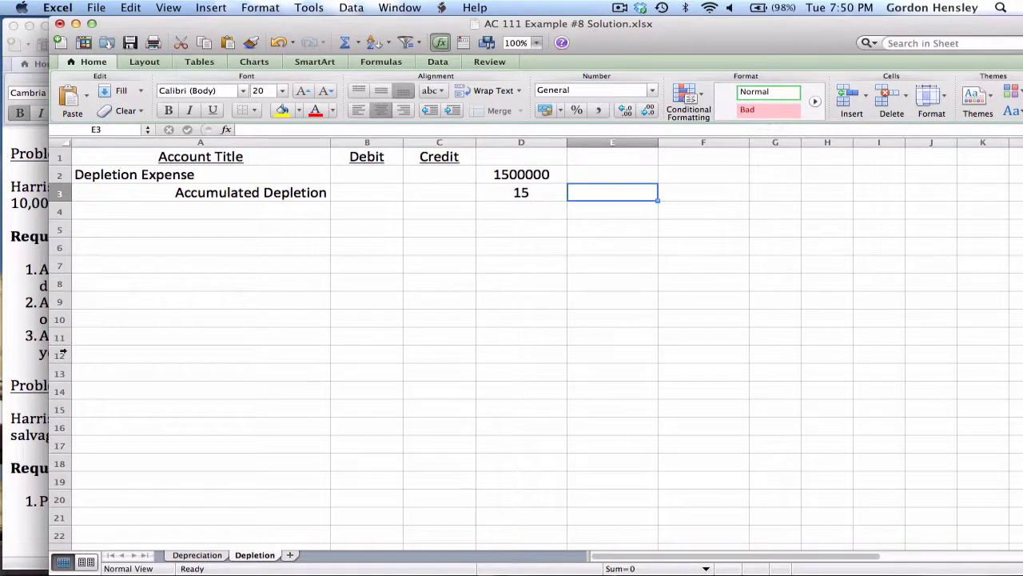
pyautogui.click(14, 362)
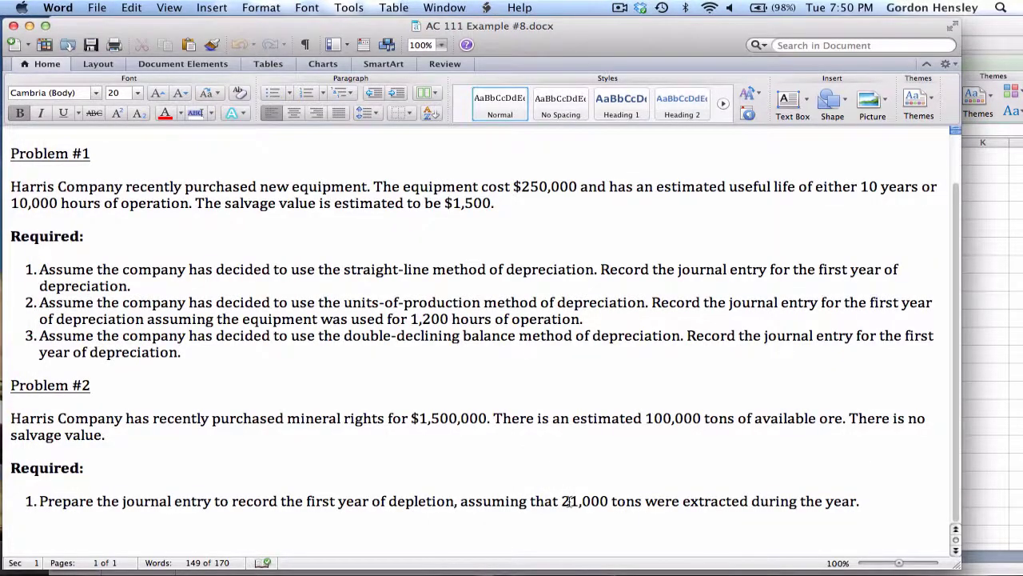
pyautogui.click(557, 500)
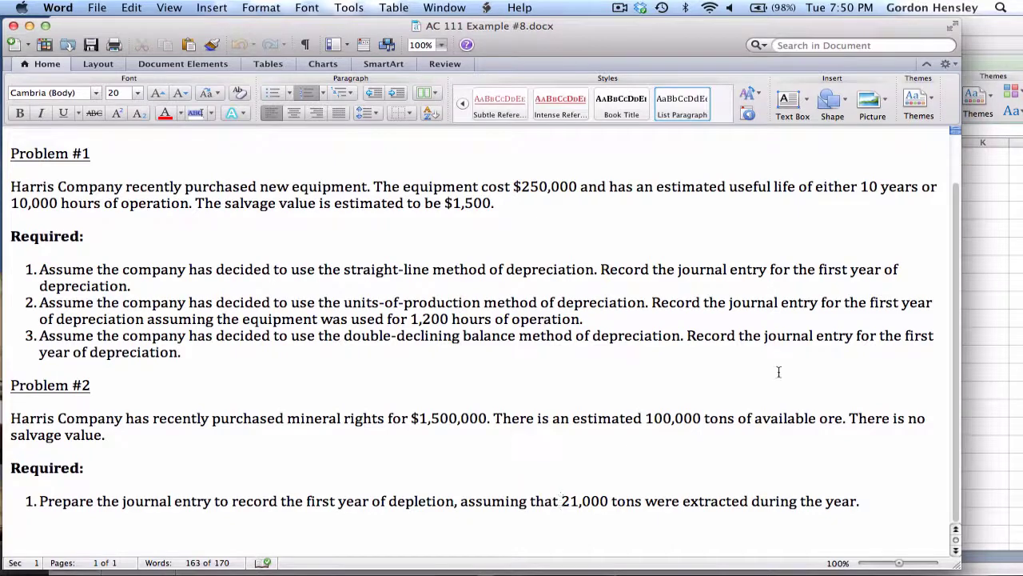
pyautogui.click(976, 31)
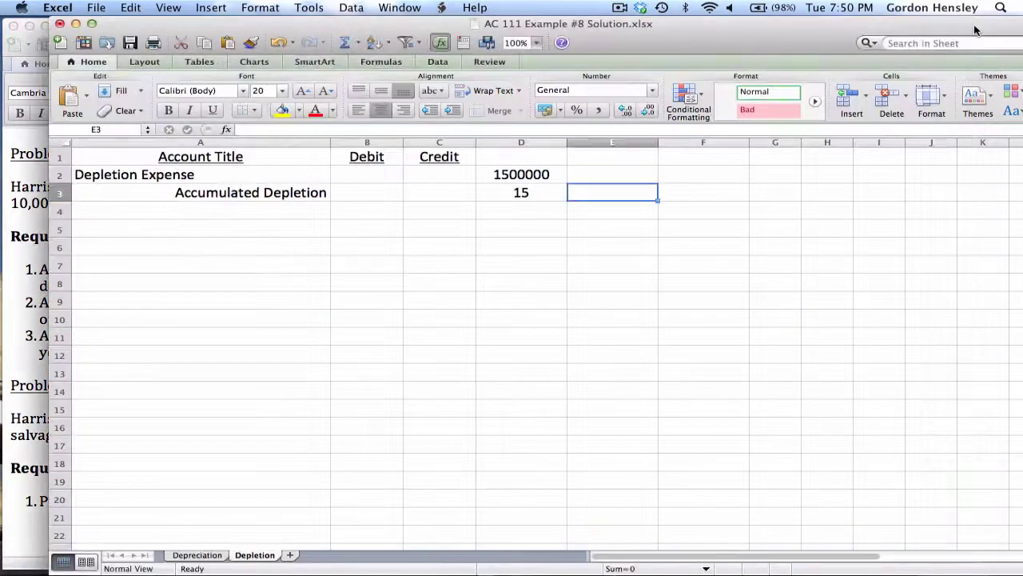
pyautogui.write('21000')
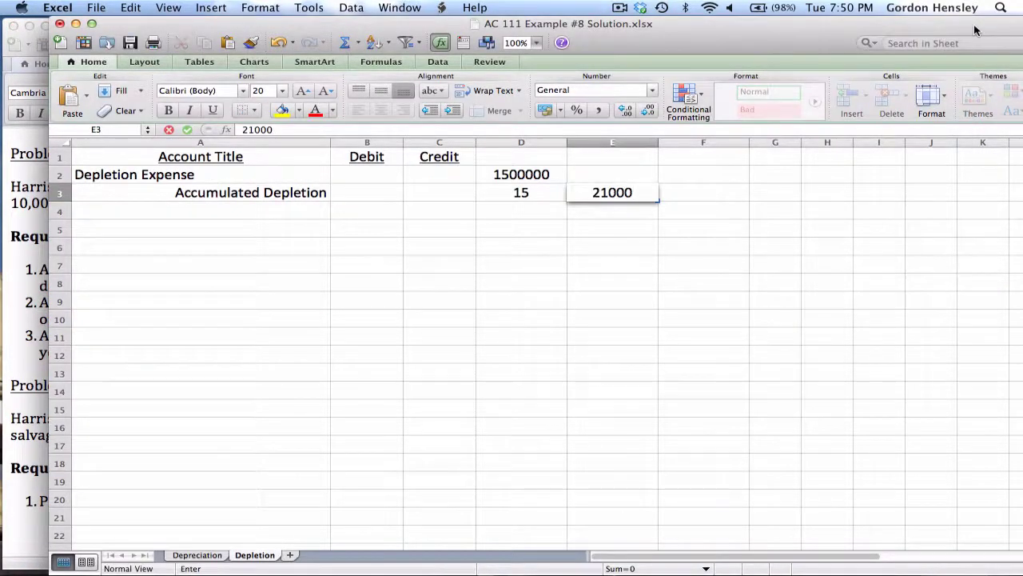
pyautogui.press('Tab')
# Calculate the first-year depletion amount in F3 with the formula =D3*E3.
pyautogui.write('=')
pyautogui.press('Left')
pyautogui.press('Left')
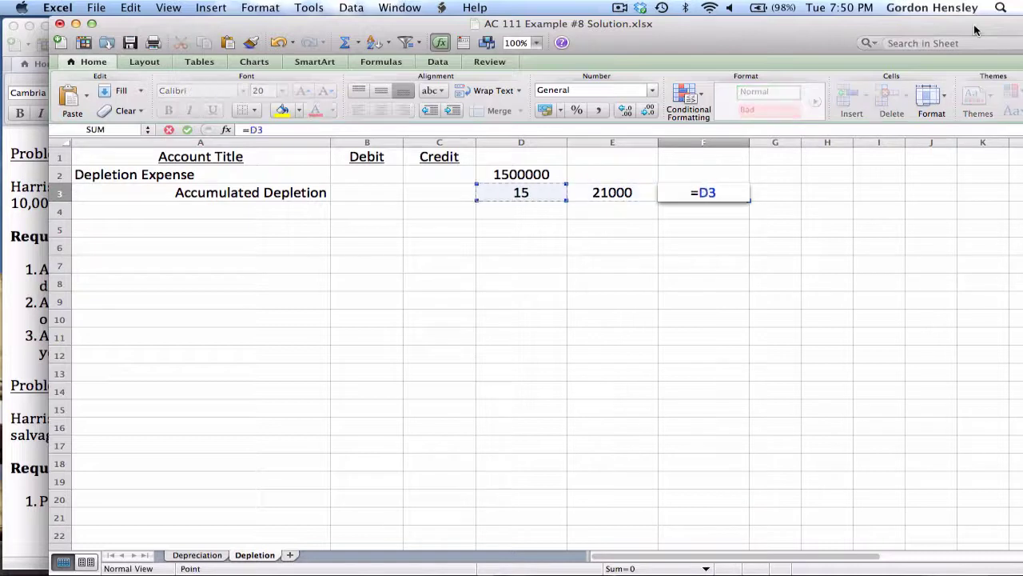
pyautogui.write('*E3')
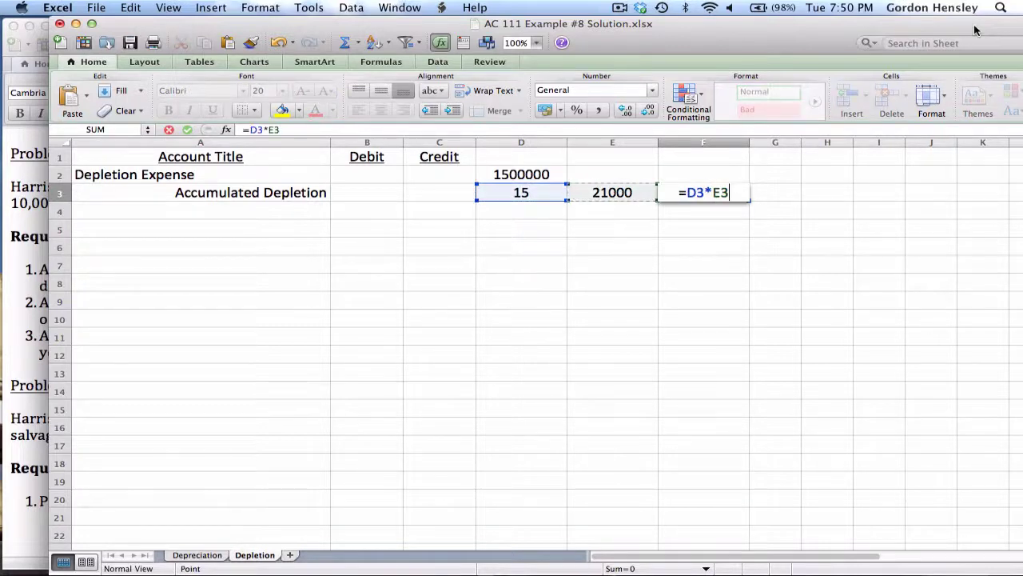
pyautogui.press('Return')
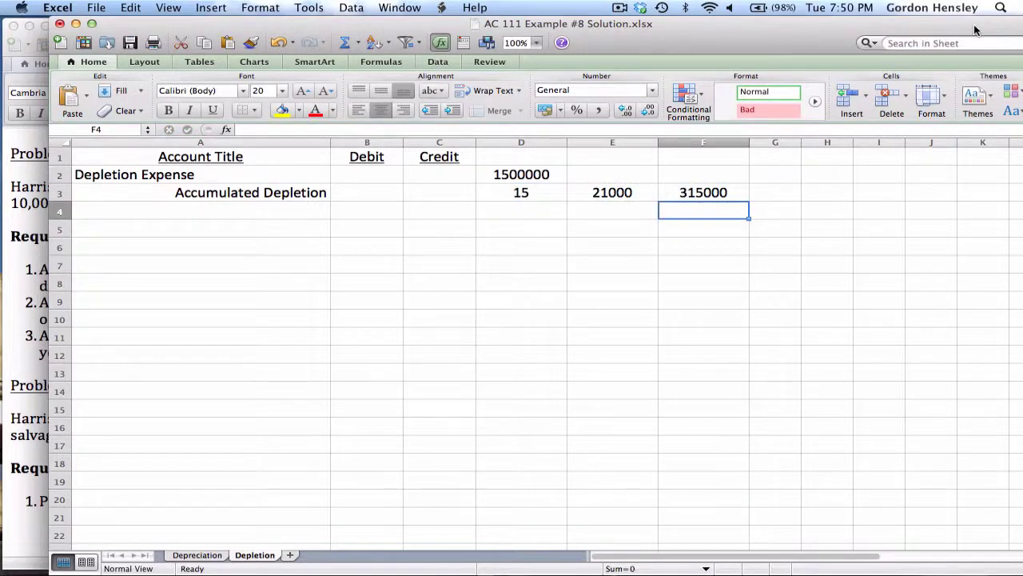
# Enter 315,000 in B2 as the debit to Depletion Expense.
pyautogui.press('Left')
pyautogui.press('Left')
pyautogui.press('Left')
pyautogui.press('Left')
pyautogui.press('Up')
pyautogui.press('Up')
pyautogui.write('3')
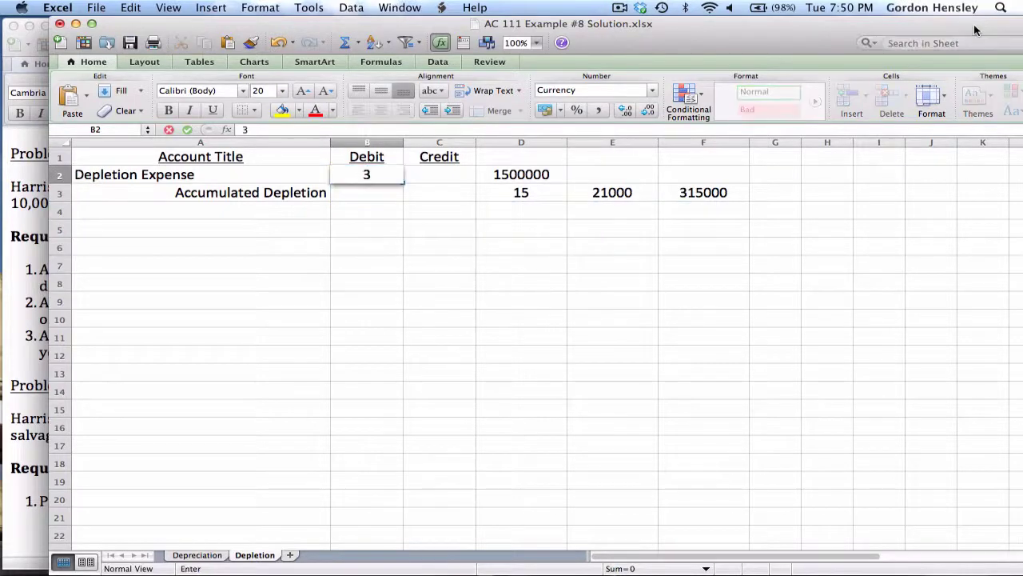
pyautogui.write('15,000')
pyautogui.press('Return')
# Enter 315000 in C3 as the credit to Accumulated Depletion, and return to the Account Title heading in A1.
pyautogui.press('Right')
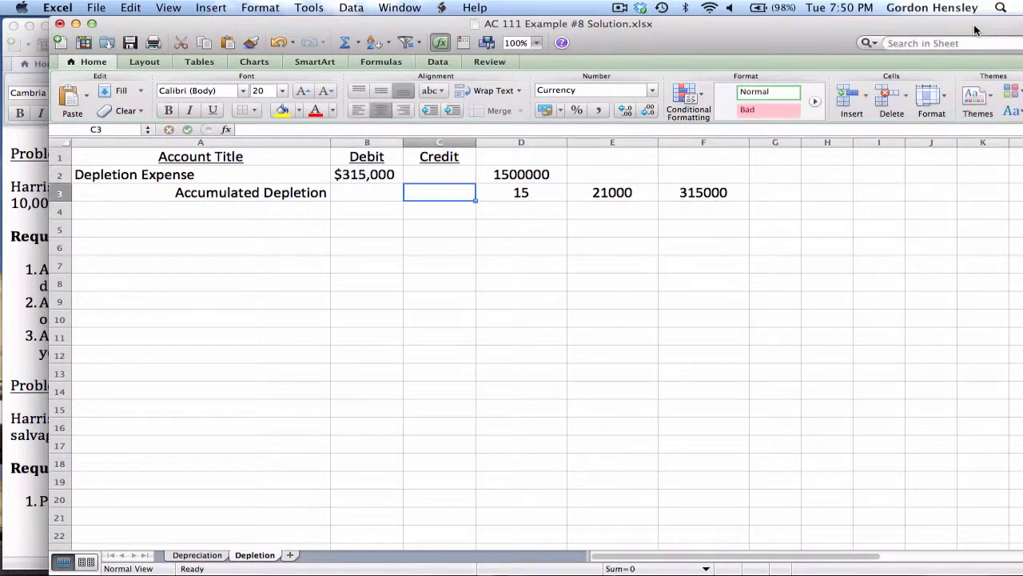
pyautogui.write('315000')
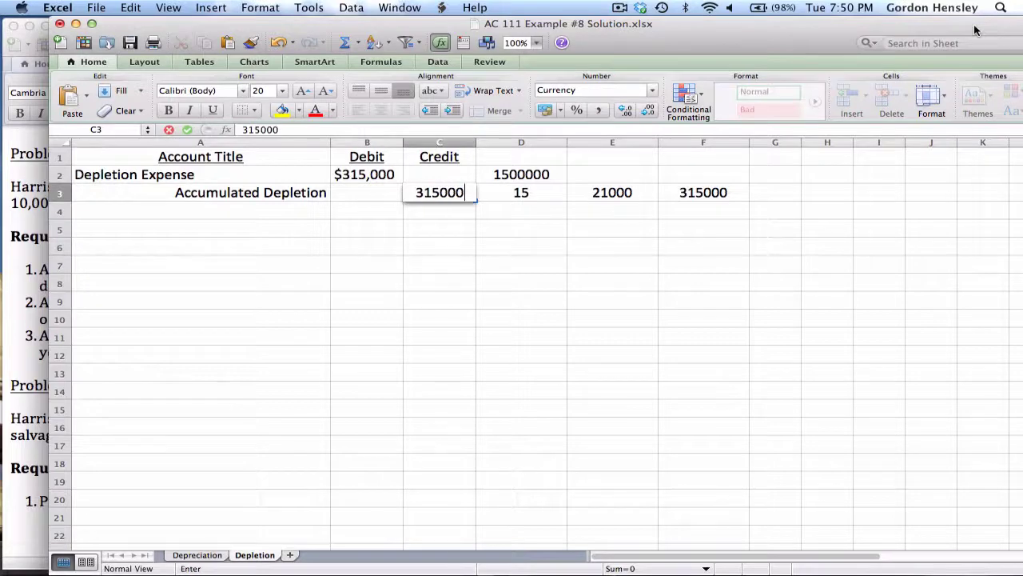
pyautogui.press('Return')
pyautogui.press('Left')
pyautogui.press('Up')
pyautogui.press('Up')
pyautogui.press('Up')
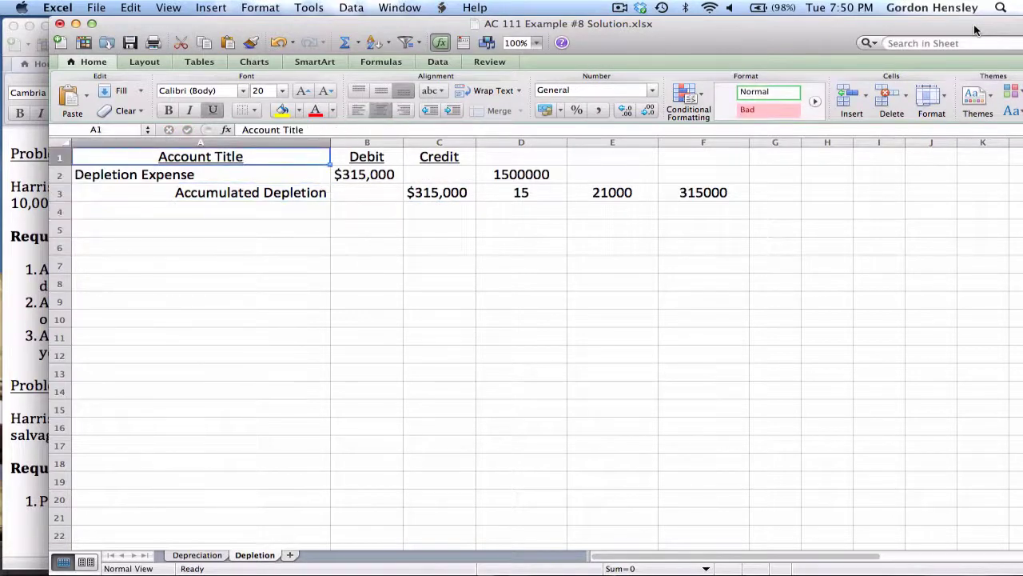